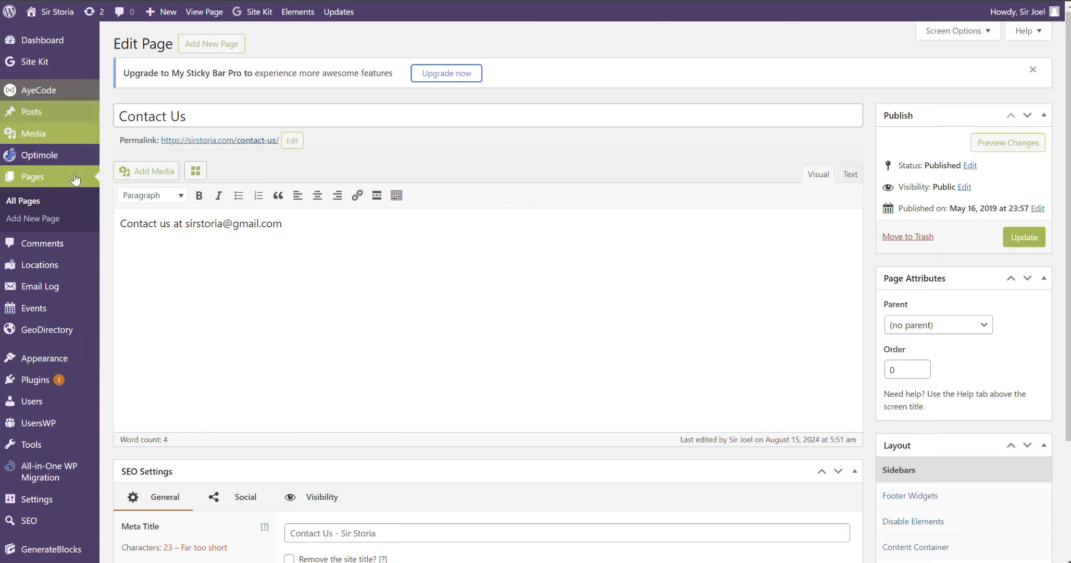
Create a new page from the Pages list and title it "Bigfoot is real".
{"action": "mouse_move", "coordinate": [62, 288]}
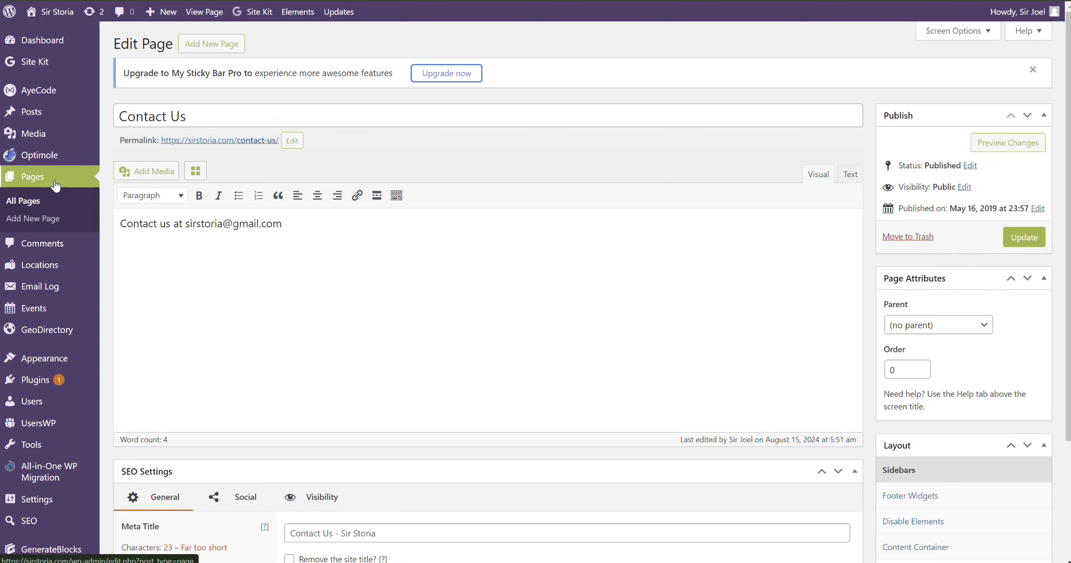
{"action": "left_click", "coordinate": [33, 172]}
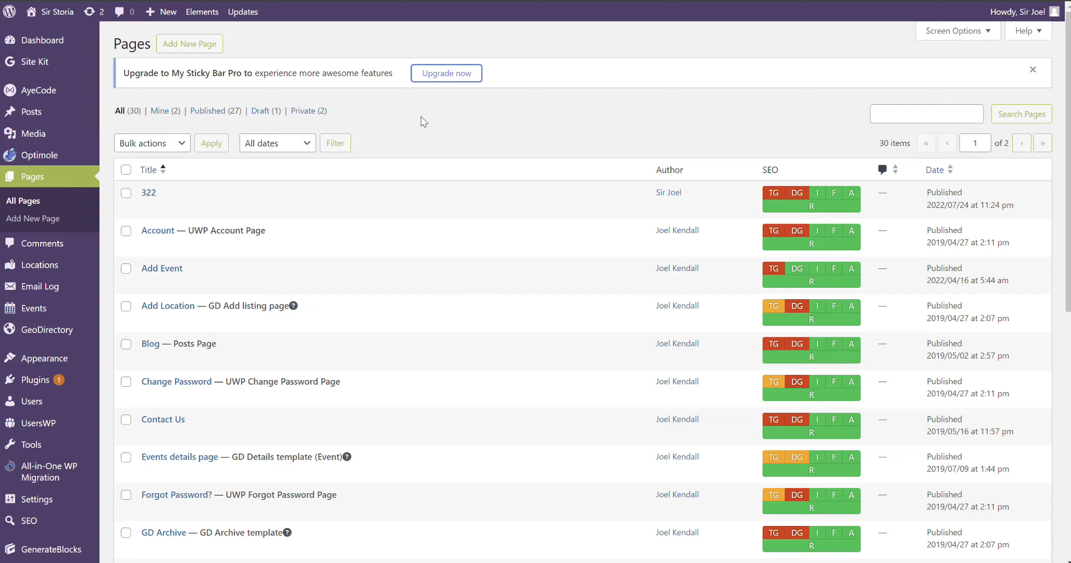
{"action": "left_click", "coordinate": [213, 46]}
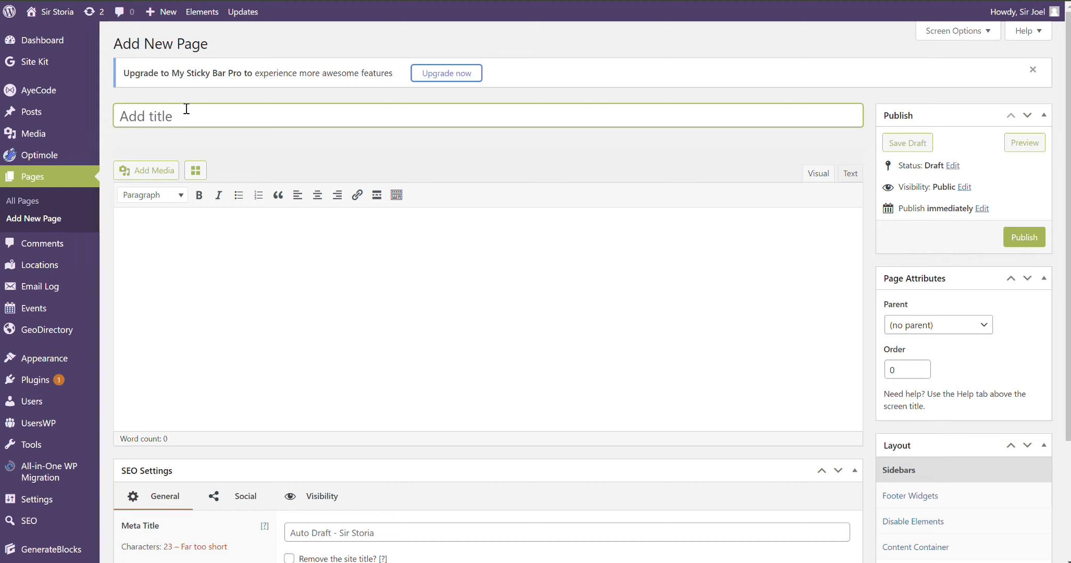
{"action": "type", "text": "Bigfoot is real"}
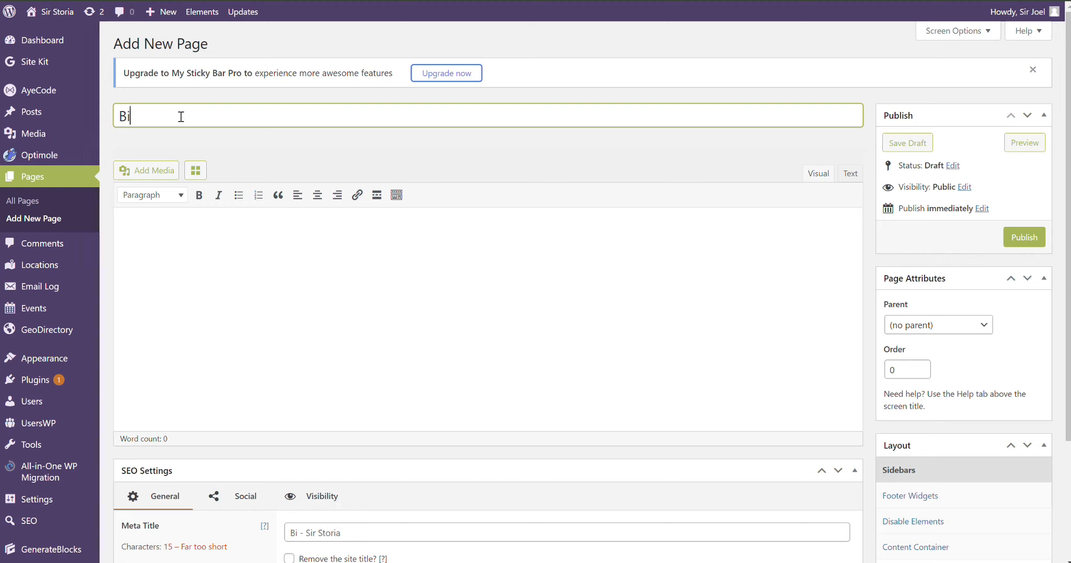
Write "This is text that is a sample and it proves that Bigfoot is real!" in the page body.
{"action": "key", "text": "Tab"}
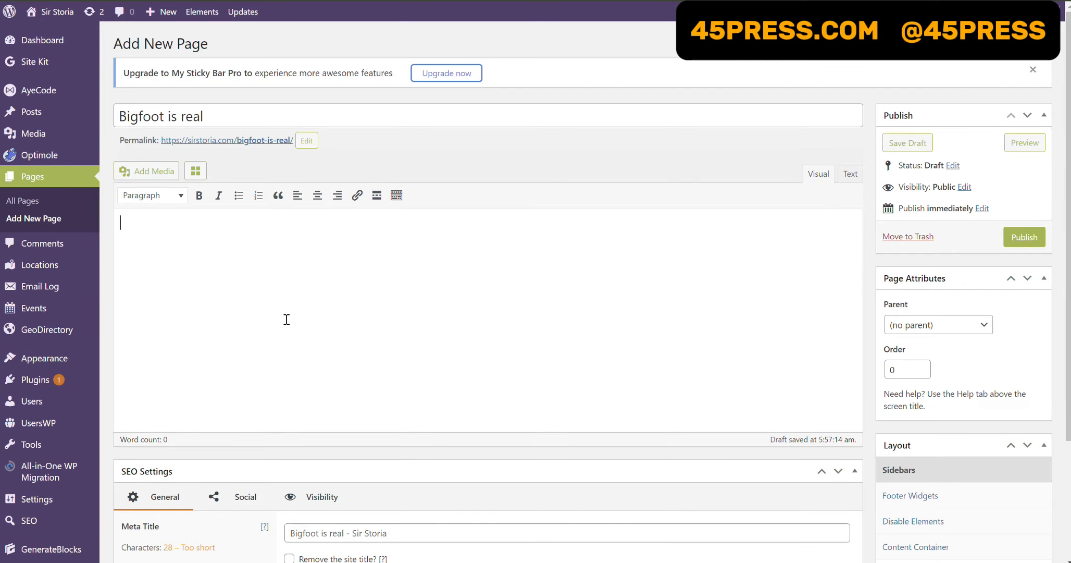
{"action": "type", "text": "This is text that is a sample and it prove"}
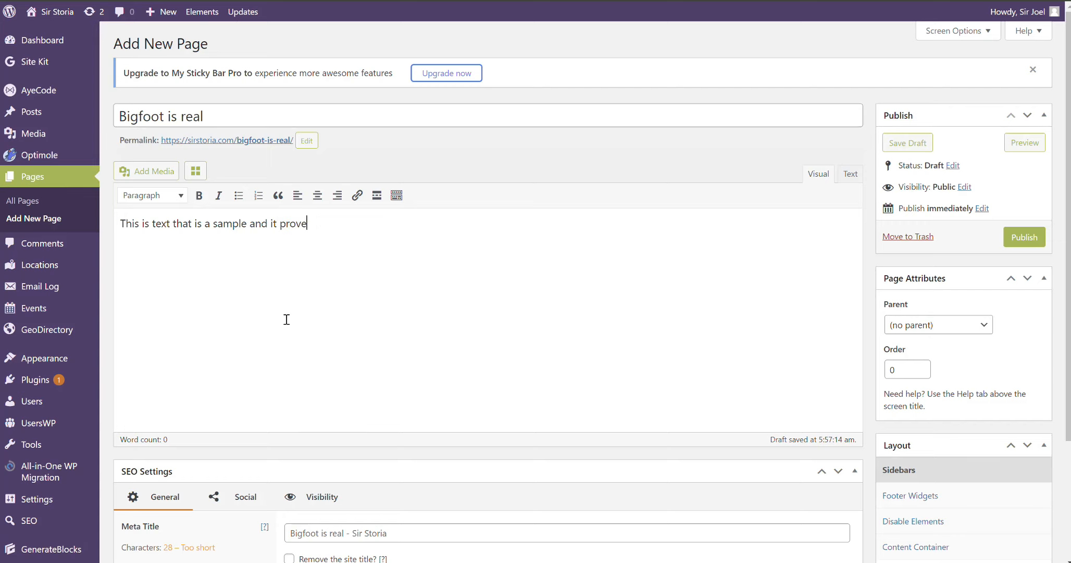
{"action": "type", "text": "s that Big Foot is real!"}
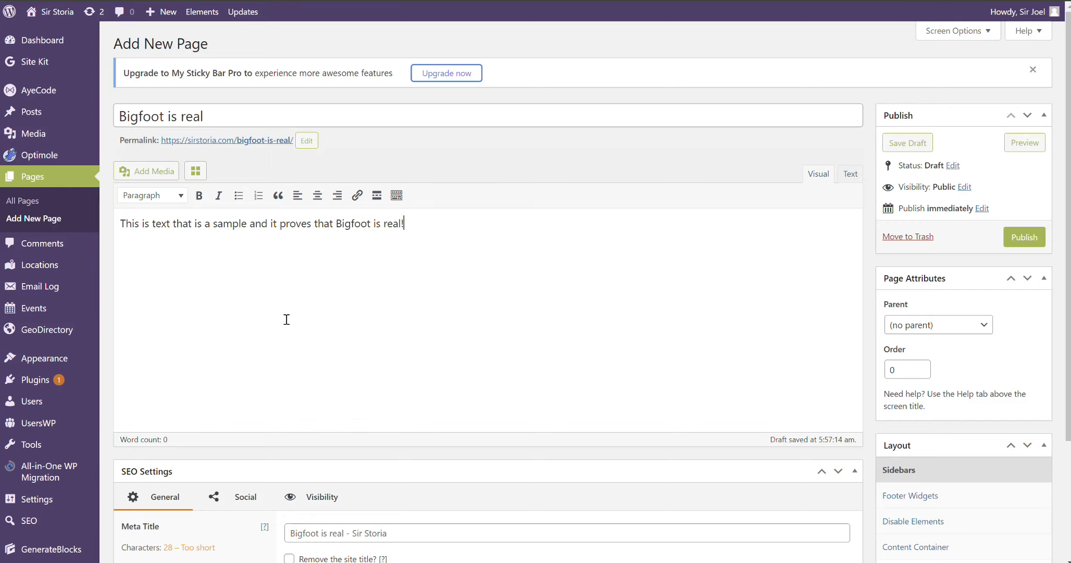
Copy the body sentence and paste it four more times as separate paragraphs, ending with a new empty line.
{"action": "key", "text": "ctrl+a"}
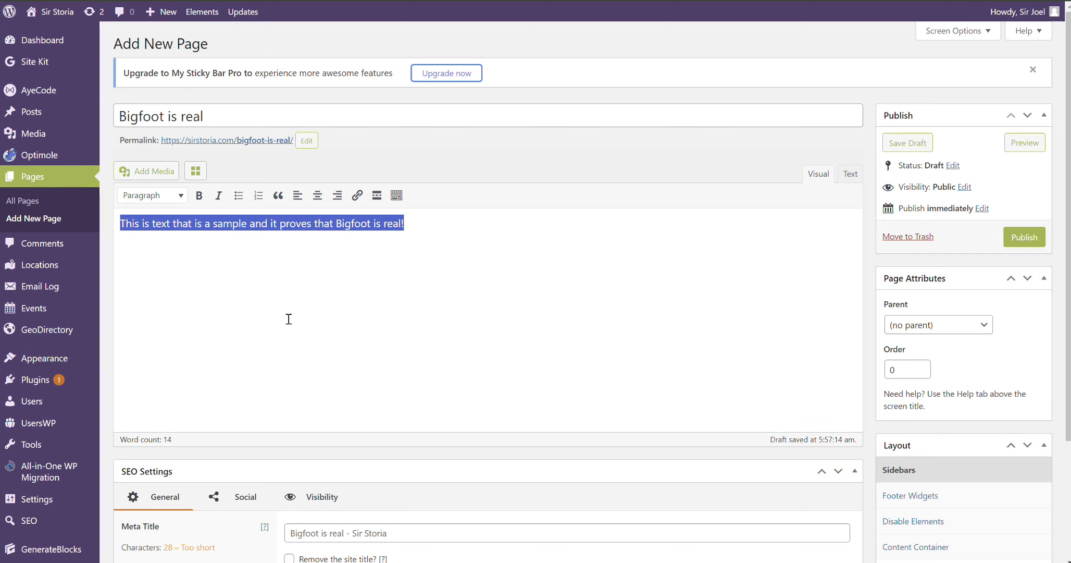
{"action": "left_click", "coordinate": [493, 250]}
{"action": "key", "text": "Return"}
{"action": "key", "text": "ctrl+v"}
{"action": "key", "text": "ctrl+v"}
{"action": "key", "text": "Return"}
{"action": "key", "text": "ctrl+v"}
{"action": "key", "text": "ctrl+v"}
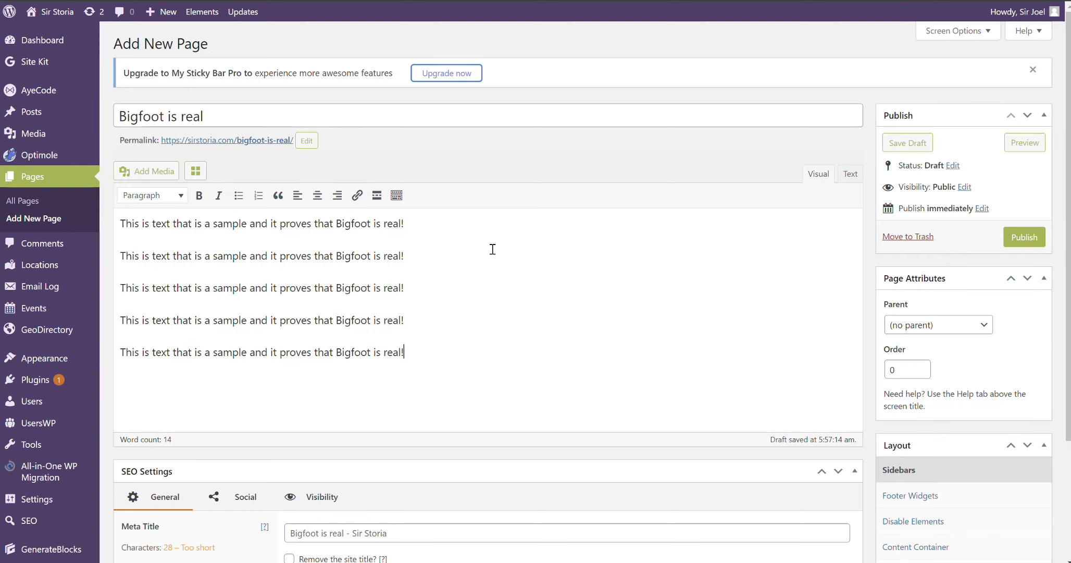
{"action": "key", "text": "Return"}
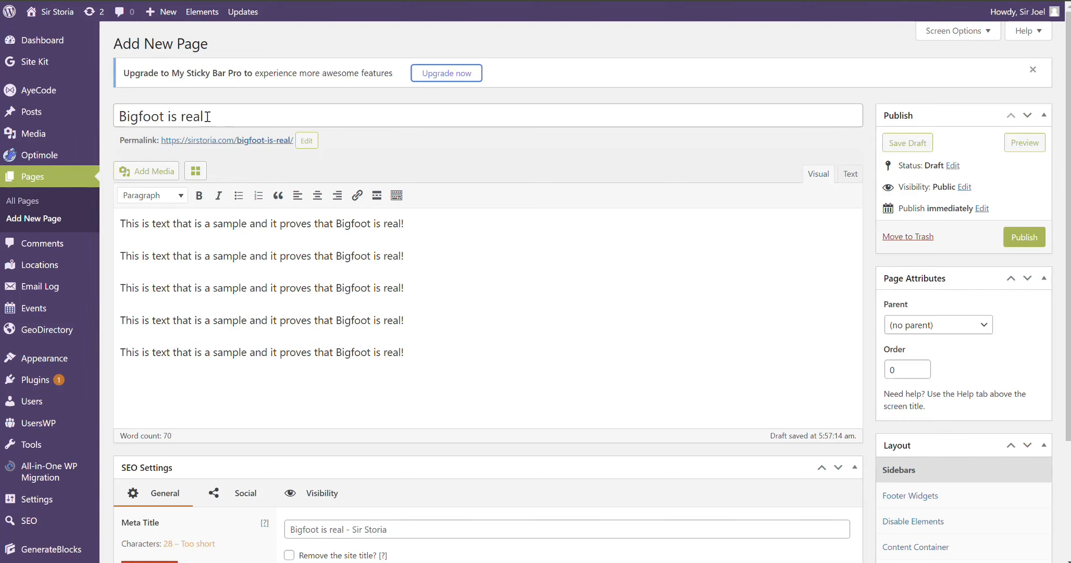
{"action": "left_click", "coordinate": [255, 113]}
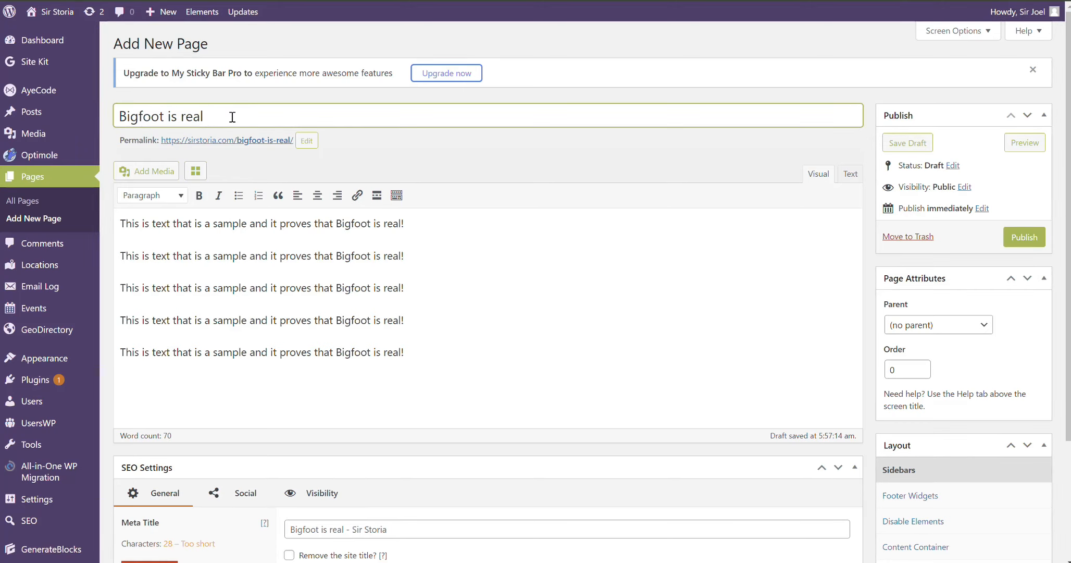
{"action": "left_click_drag", "start_coordinate": [219, 119], "coordinate": [62, 112]}
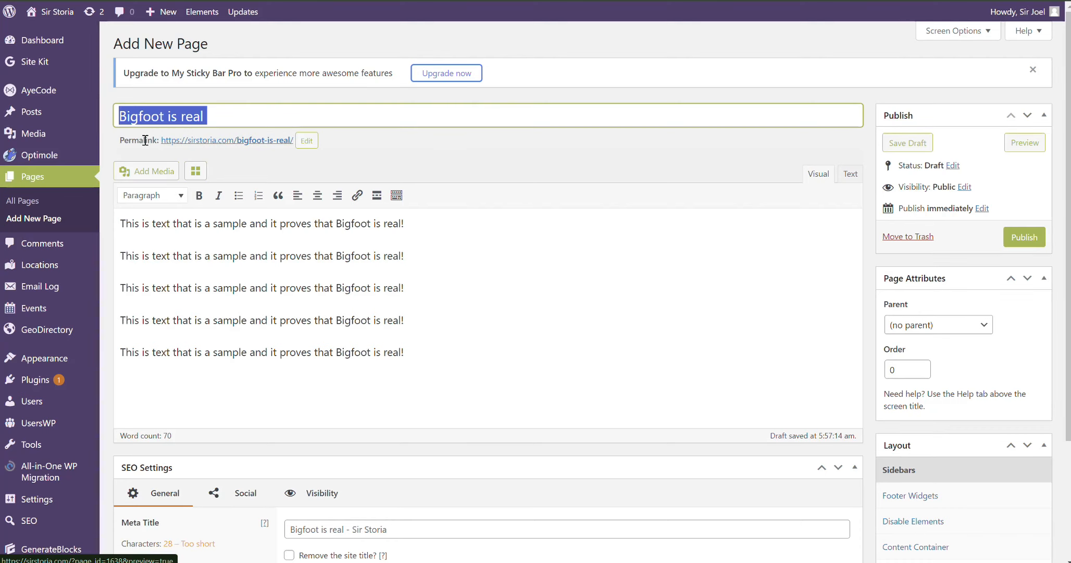
{"action": "left_click", "coordinate": [306, 146]}
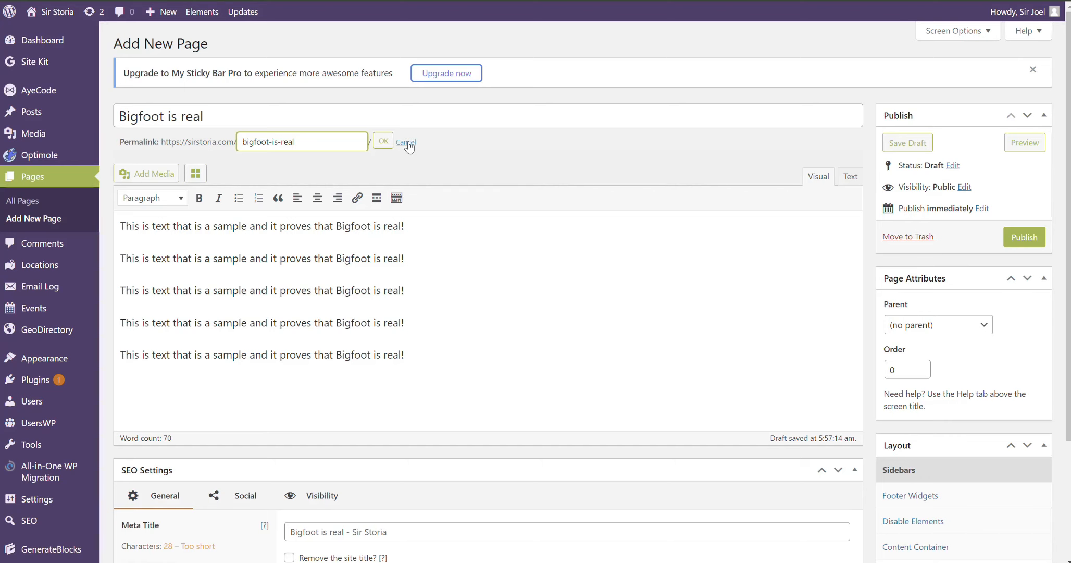
{"action": "left_click", "coordinate": [409, 146]}
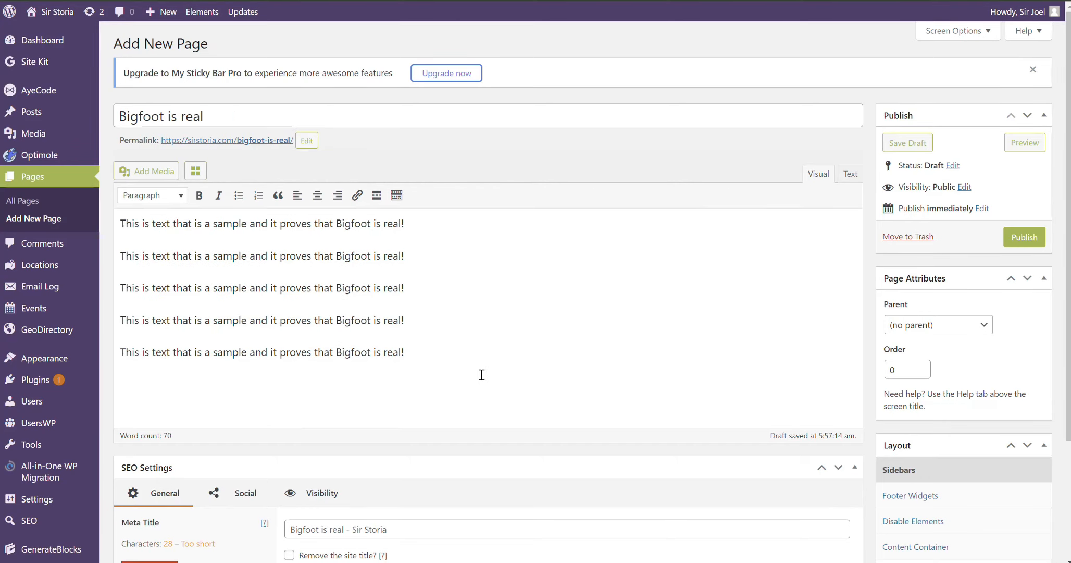
Publish the page and view its live version from the permalink in a new browser tab.
{"action": "left_click_drag", "start_coordinate": [474, 373], "coordinate": [119, 222]}
{"action": "left_click", "coordinate": [1036, 240]}
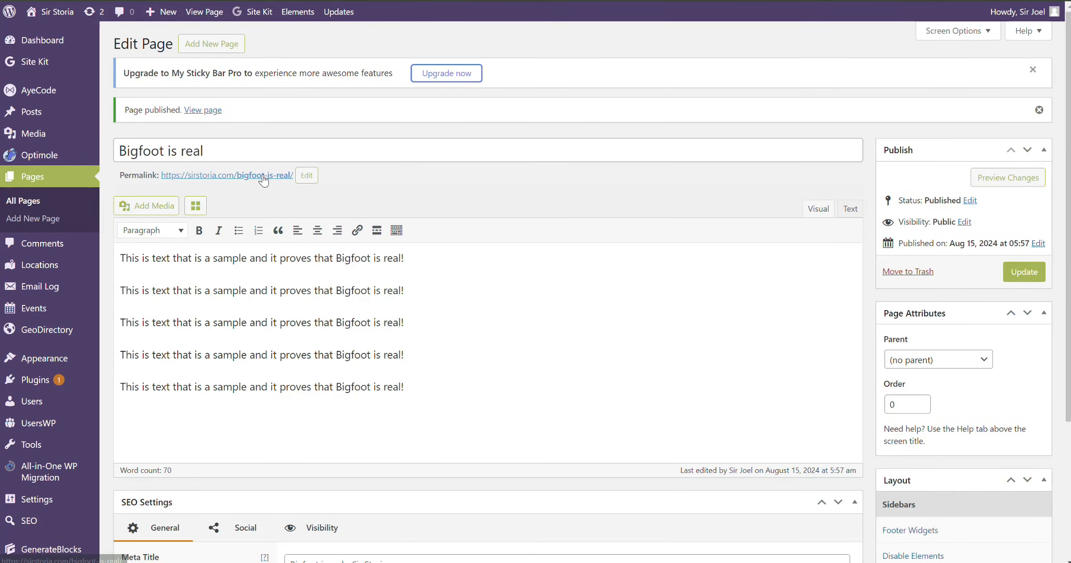
{"action": "left_click", "coordinate": [240, 177]}
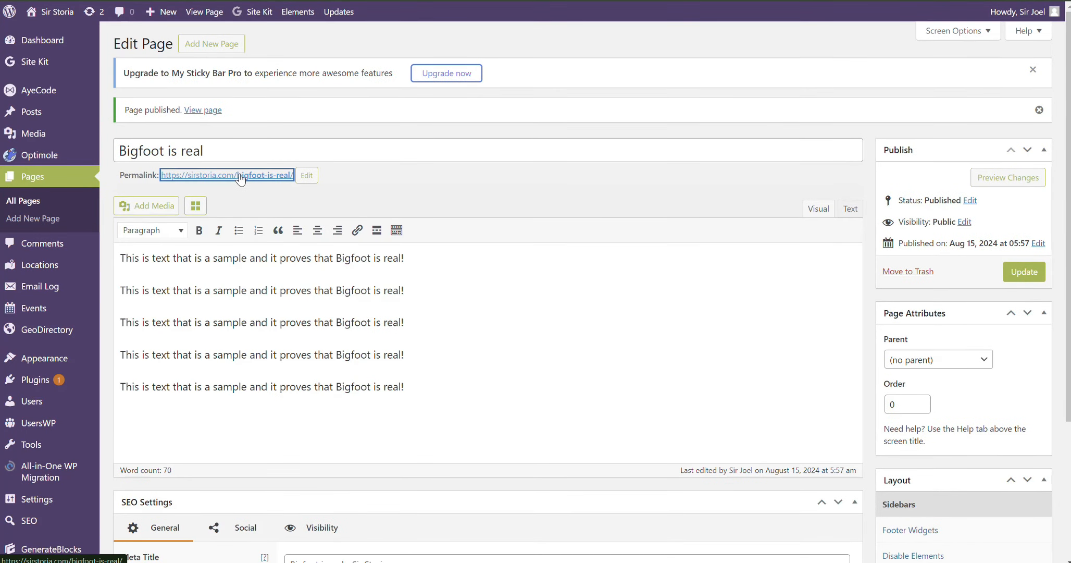
{"action": "right_click", "coordinate": [239, 175]}
{"action": "left_click", "coordinate": [252, 180]}
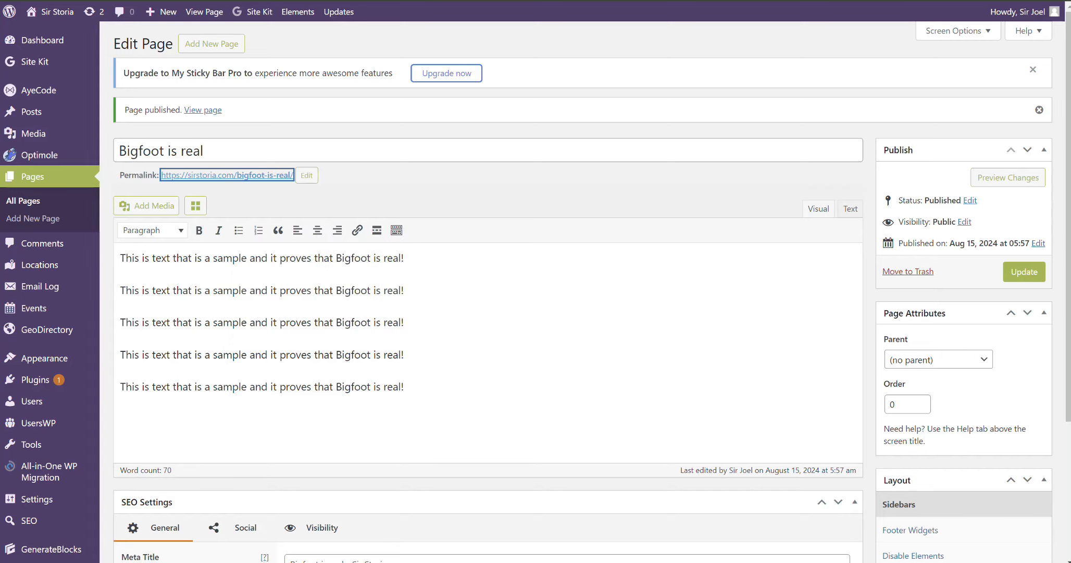
{"action": "key", "text": "ctrl+Tab"}
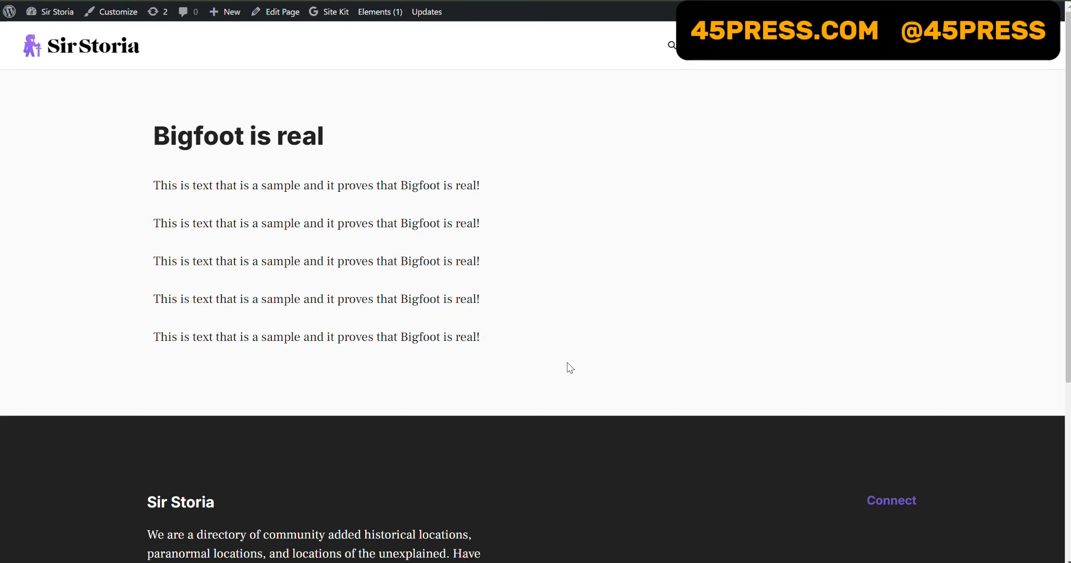
{"action": "left_click_drag", "start_coordinate": [570, 368], "coordinate": [152, 124]}
{"action": "left_click", "coordinate": [635, 345]}
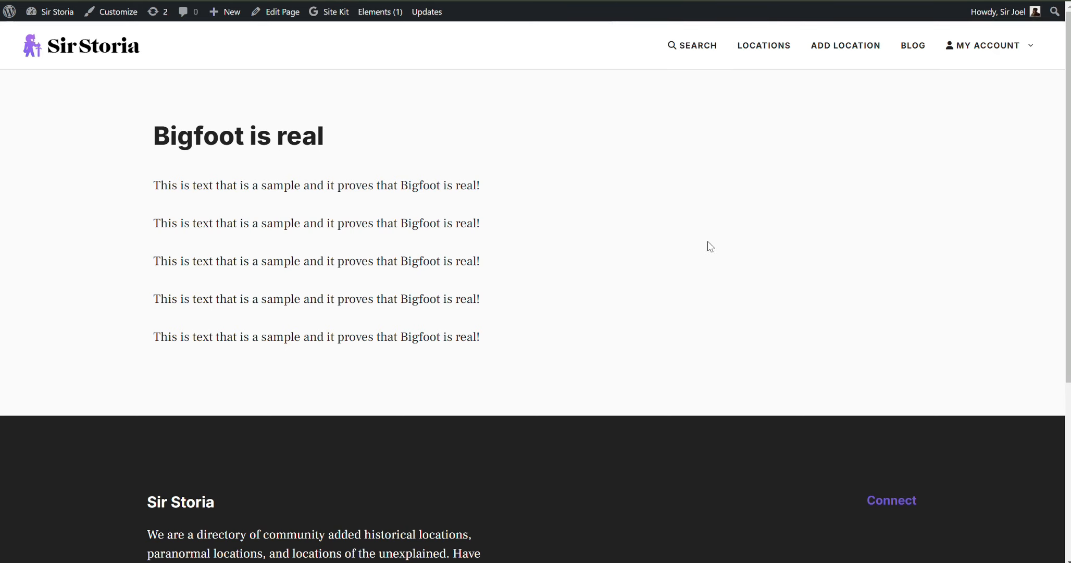
Return to the page editor and create another new page titled "Bigfoot is really real".
{"action": "key", "text": "ctrl+shift+Tab"}
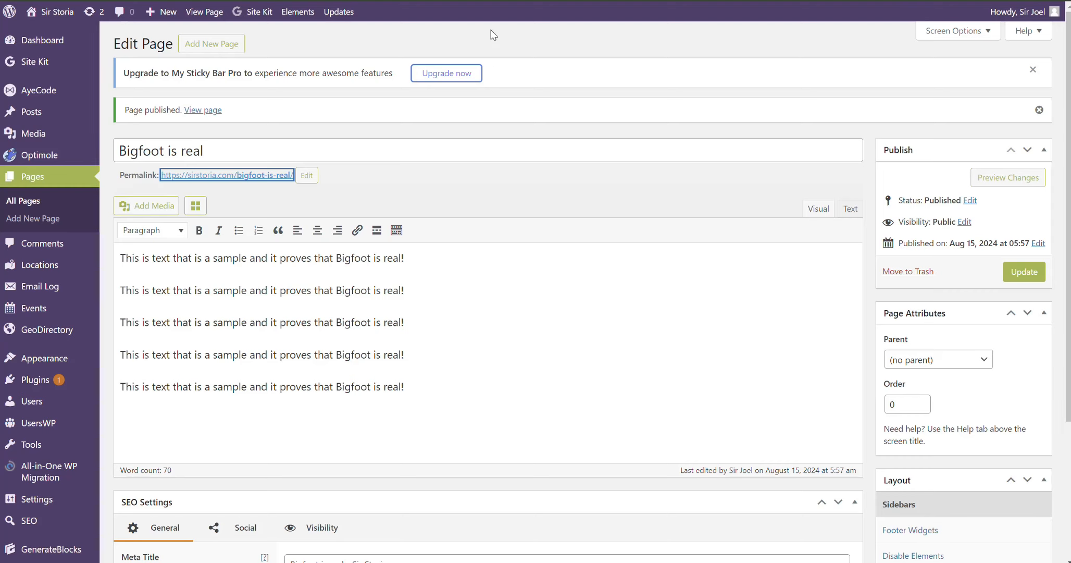
{"action": "left_click", "coordinate": [214, 47]}
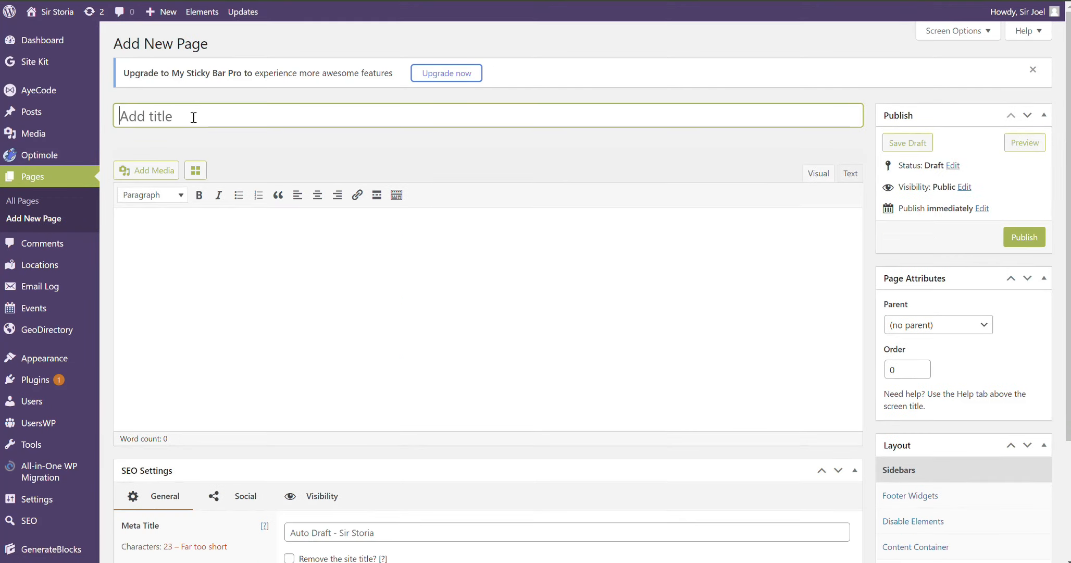
{"action": "type", "text": "Bigf"}
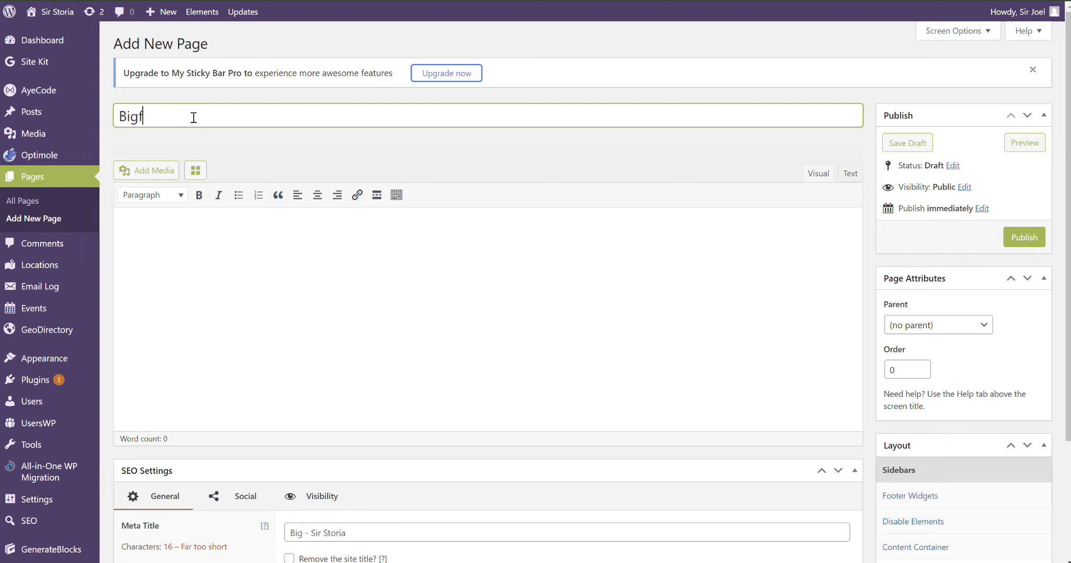
{"action": "type", "text": "oot is real"}
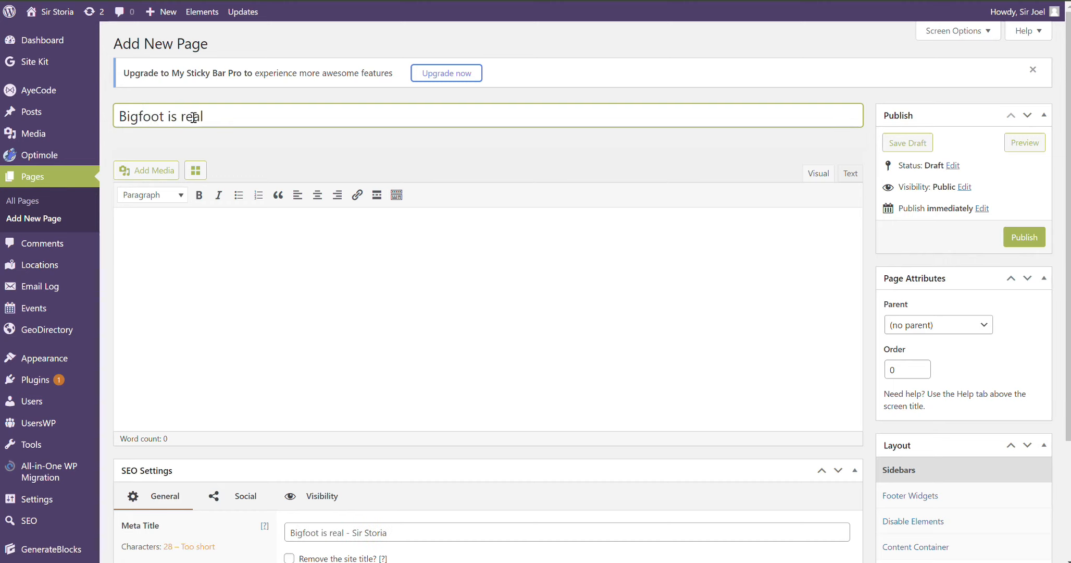
{"action": "type", "text": "ly real"}
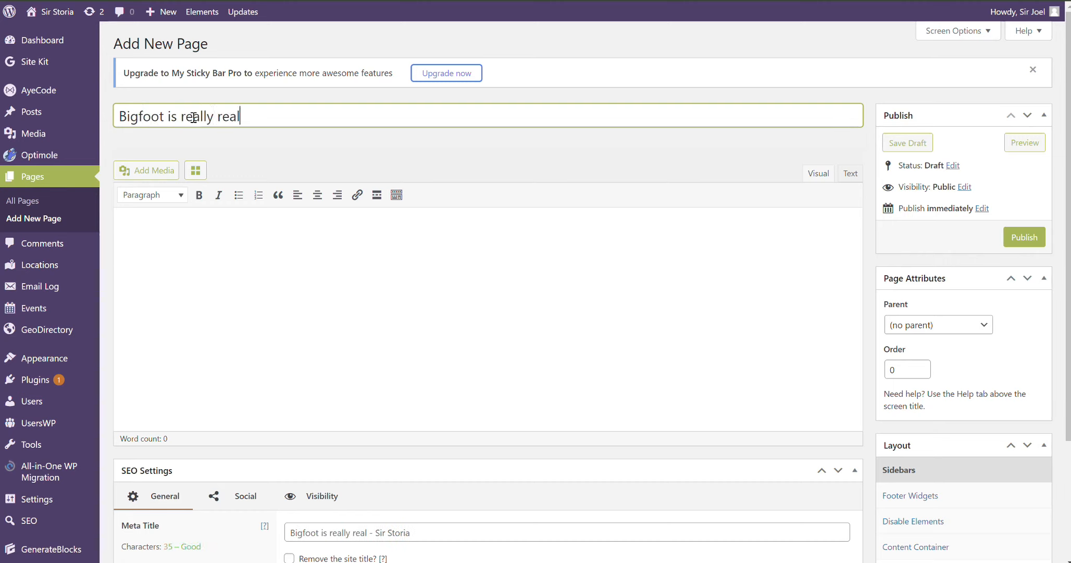
{"action": "left_click", "coordinate": [390, 138]}
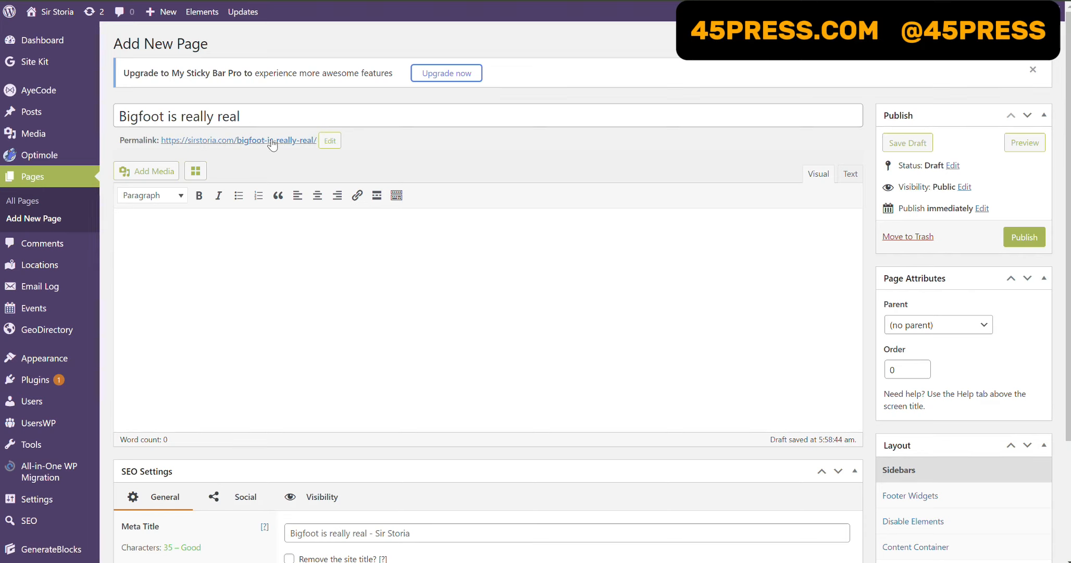
Change the second page's title to "Bigfoot is real" by replacing its last two words.
{"action": "left_click_drag", "start_coordinate": [257, 117], "coordinate": [416, 112]}
{"action": "left_click", "coordinate": [180, 114]}
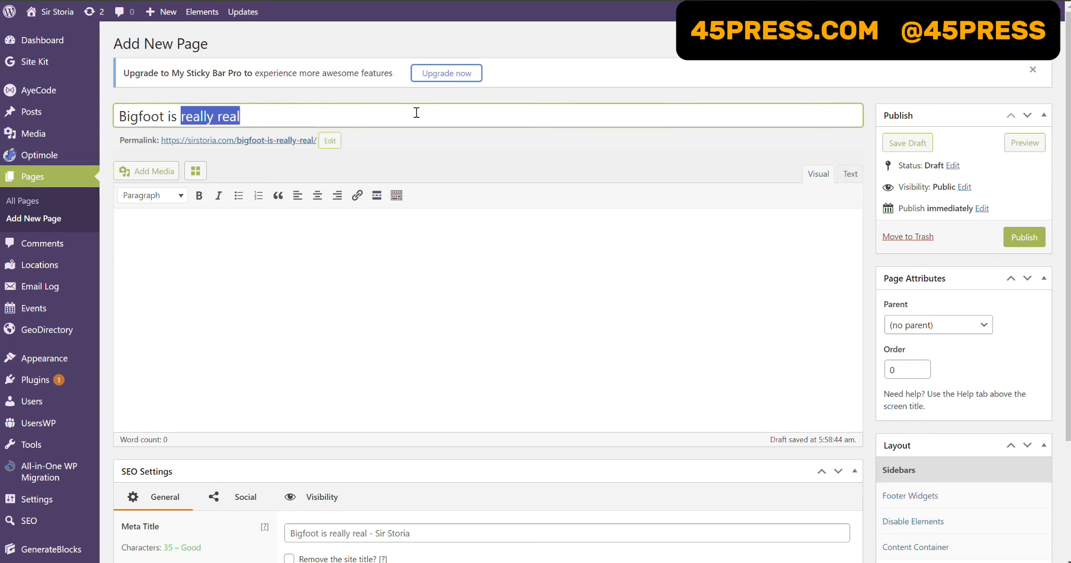
{"action": "type", "text": "real"}
{"action": "left_click", "coordinate": [402, 146]}
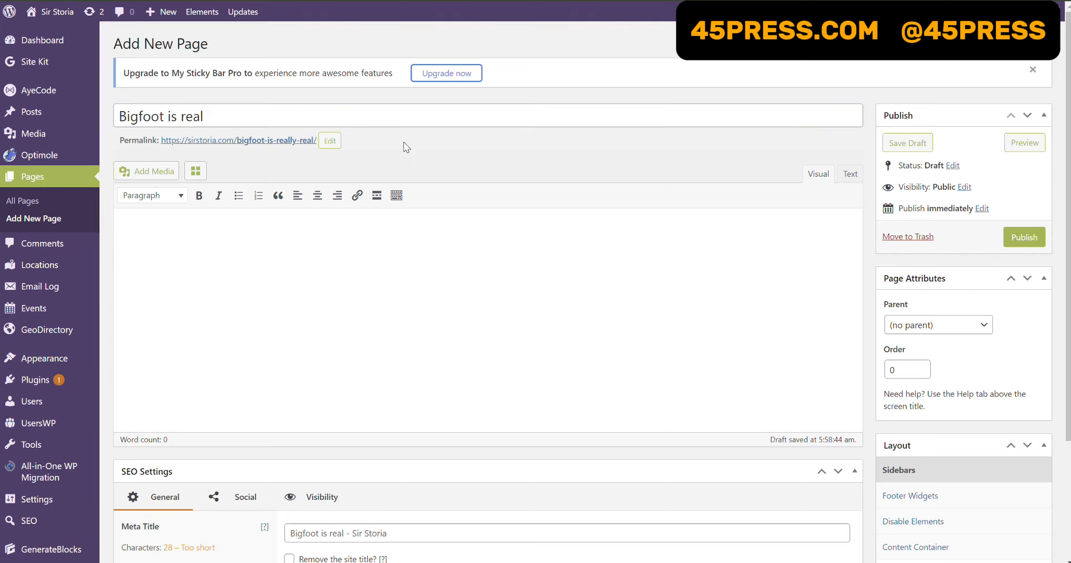
Set the second page's permalink slug to bigfoot-is-real2 and save the page as a draft.
{"action": "left_click", "coordinate": [330, 140]}
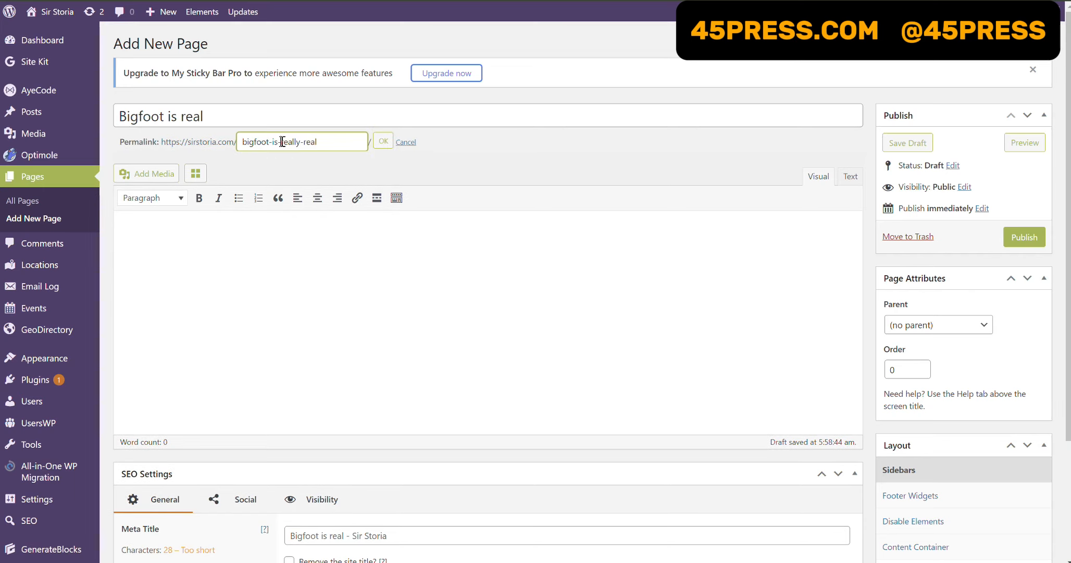
{"action": "left_click_drag", "start_coordinate": [282, 141], "coordinate": [384, 139]}
{"action": "type", "text": "real2"}
{"action": "left_click", "coordinate": [384, 141]}
{"action": "left_click", "coordinate": [383, 142]}
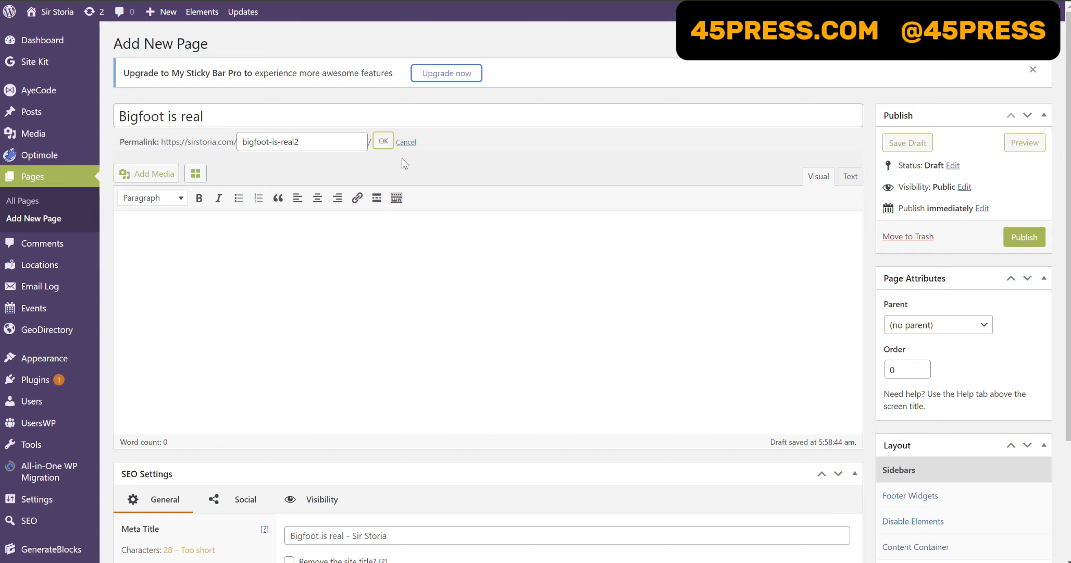
{"action": "left_click", "coordinate": [383, 246]}
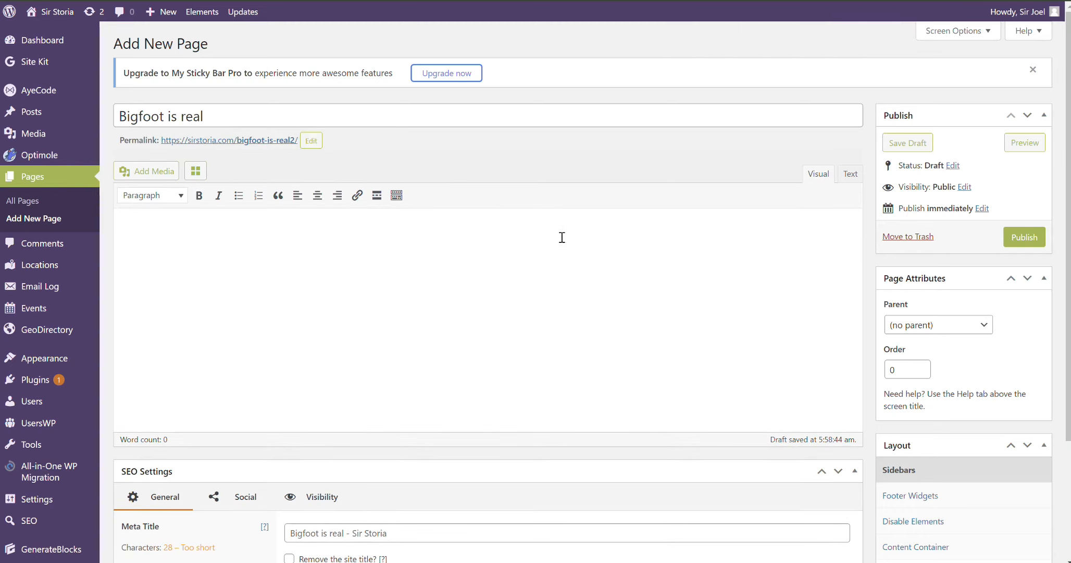
{"action": "left_click", "coordinate": [916, 153]}
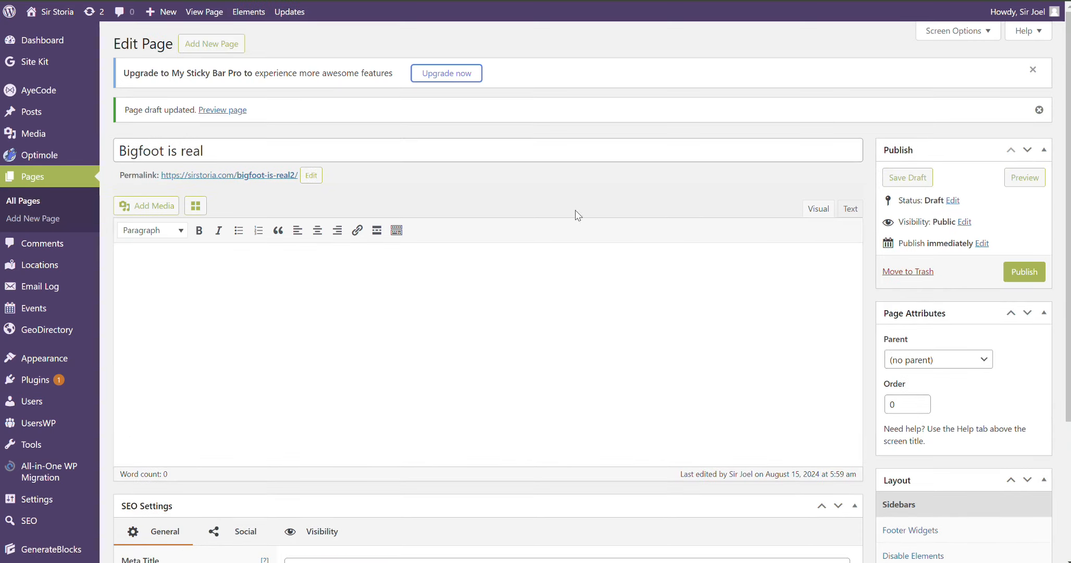
Search all pages for "bigfoot" and open the published "Bigfoot is real" page for editing.
{"action": "left_click", "coordinate": [25, 202]}
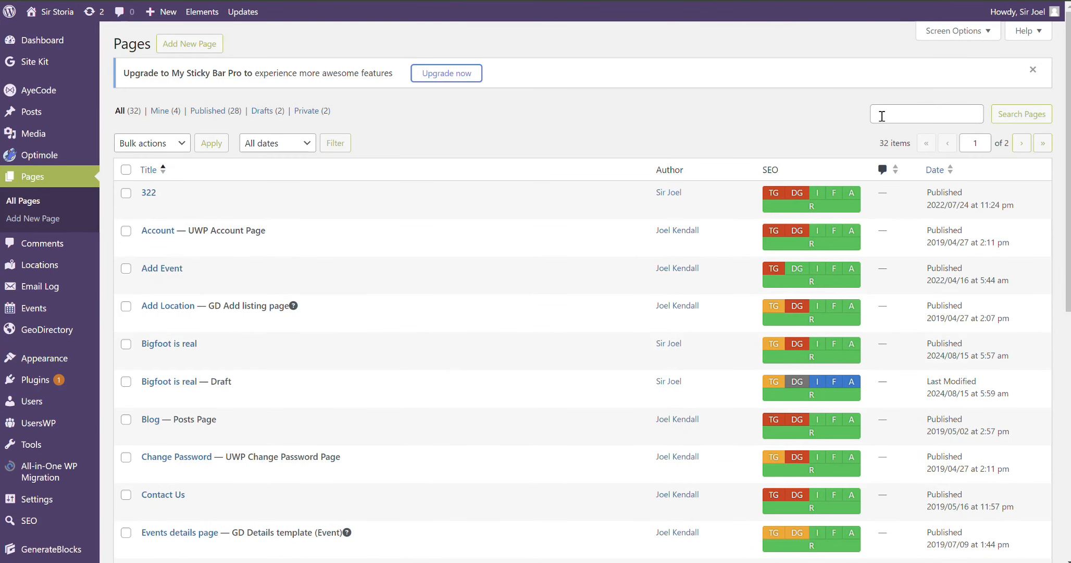
{"action": "left_click", "coordinate": [913, 111]}
{"action": "type", "text": "bigfoot"}
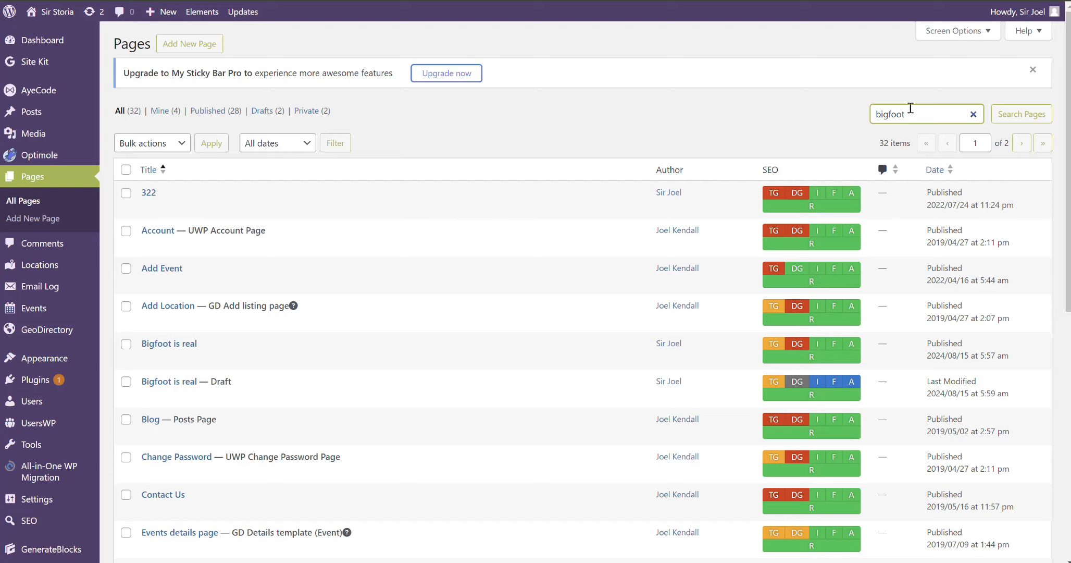
{"action": "left_click", "coordinate": [1023, 115]}
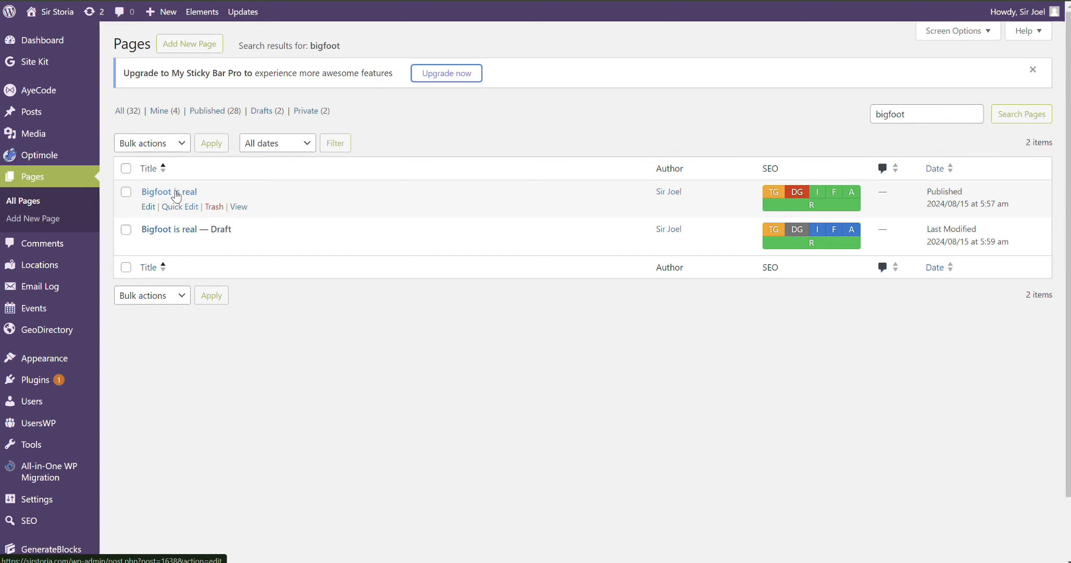
{"action": "left_click", "coordinate": [149, 208]}
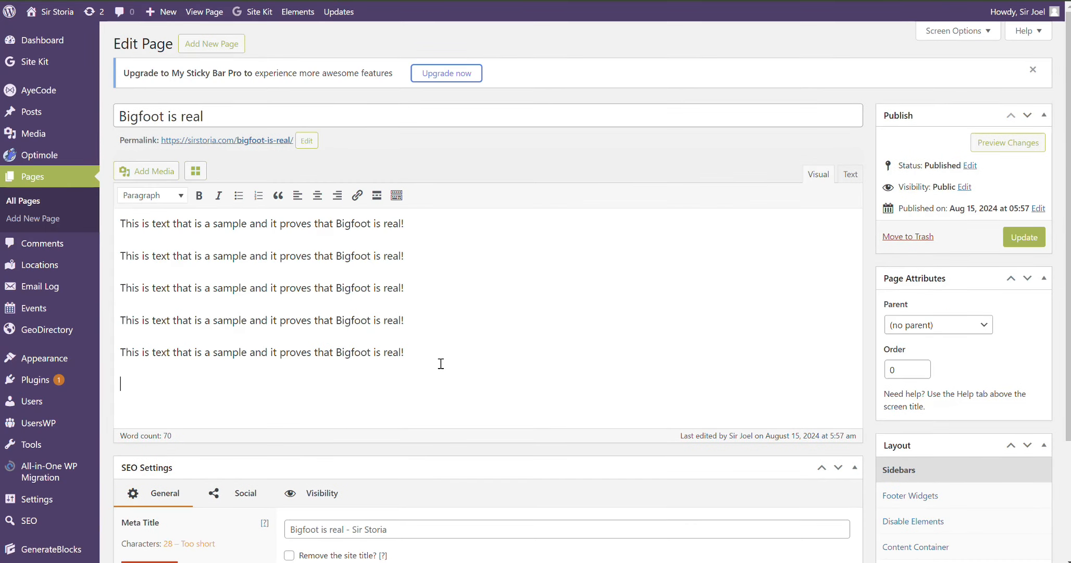
Select all the page's body text in both the visual and the HTML text views of the editor.
{"action": "left_click_drag", "start_coordinate": [439, 361], "coordinate": [112, 215]}
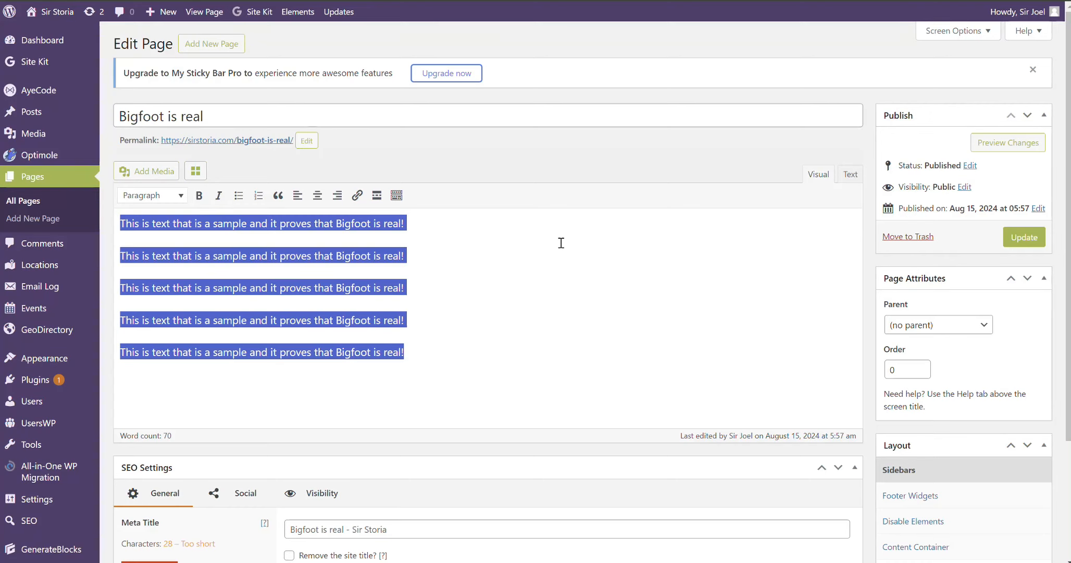
{"action": "left_click", "coordinate": [851, 175]}
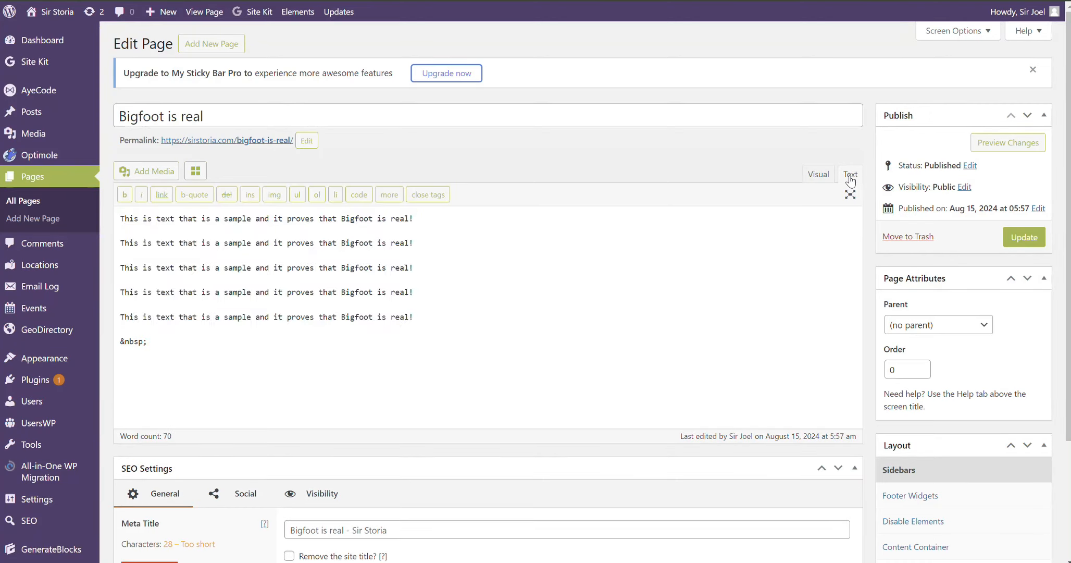
{"action": "key", "text": "ctrl+a"}
{"action": "left_click", "coordinate": [507, 371]}
{"action": "key", "text": "ctrl+a"}
{"action": "mouse_move", "coordinate": [2, 156]}
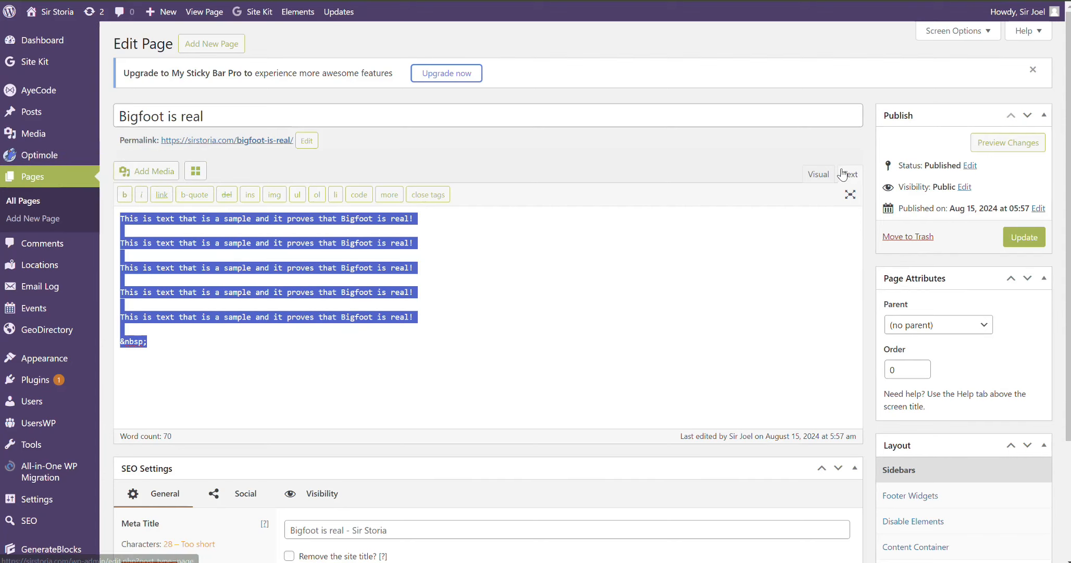
{"action": "left_click", "coordinate": [820, 174]}
{"action": "left_click", "coordinate": [860, 147]}
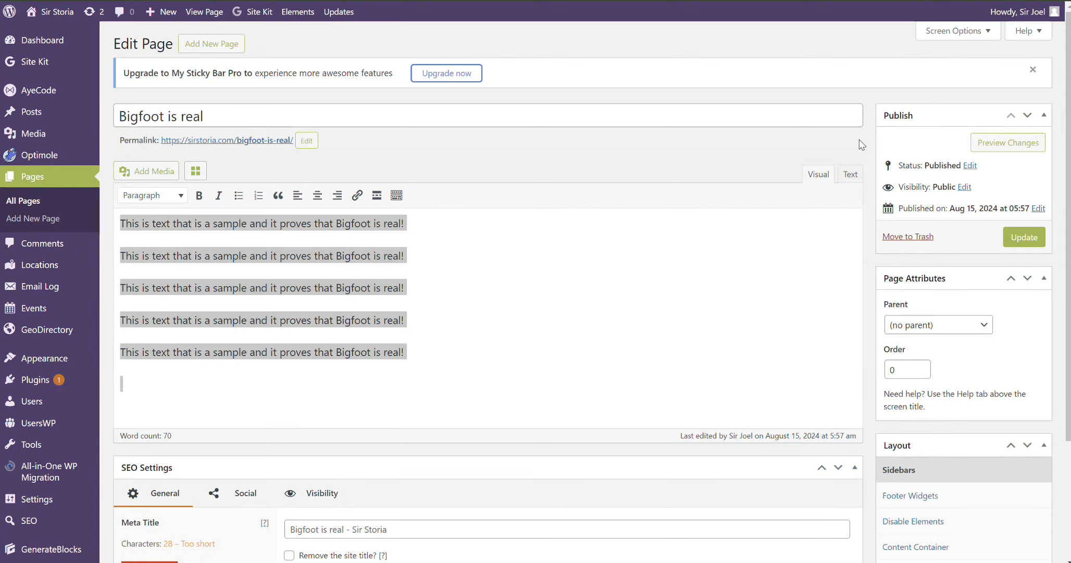
Copy the entire body text of the published "Bigfoot is real" page from the visual view.
{"action": "left_click", "coordinate": [438, 379]}
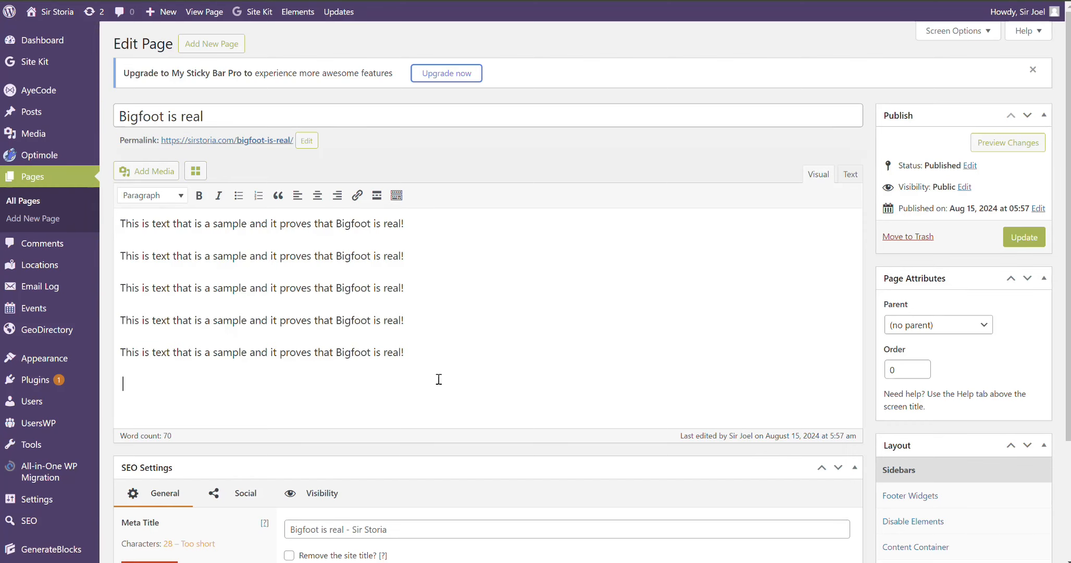
{"action": "key", "text": "ctrl+a"}
{"action": "key", "text": "ctrl+c"}
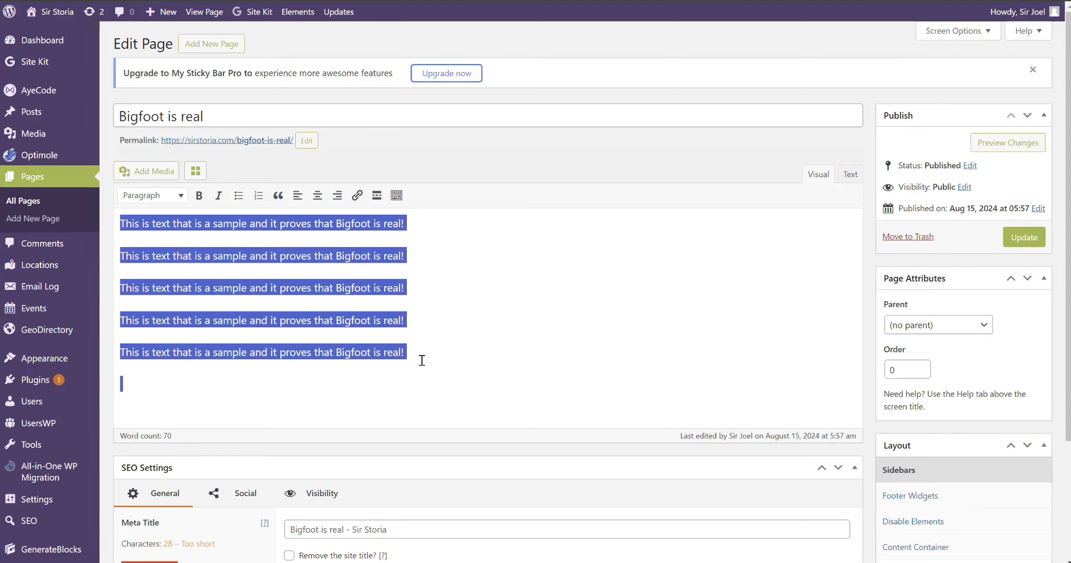
Return to the list of all pages and search it for "bigfoot".
{"action": "left_click", "coordinate": [19, 203]}
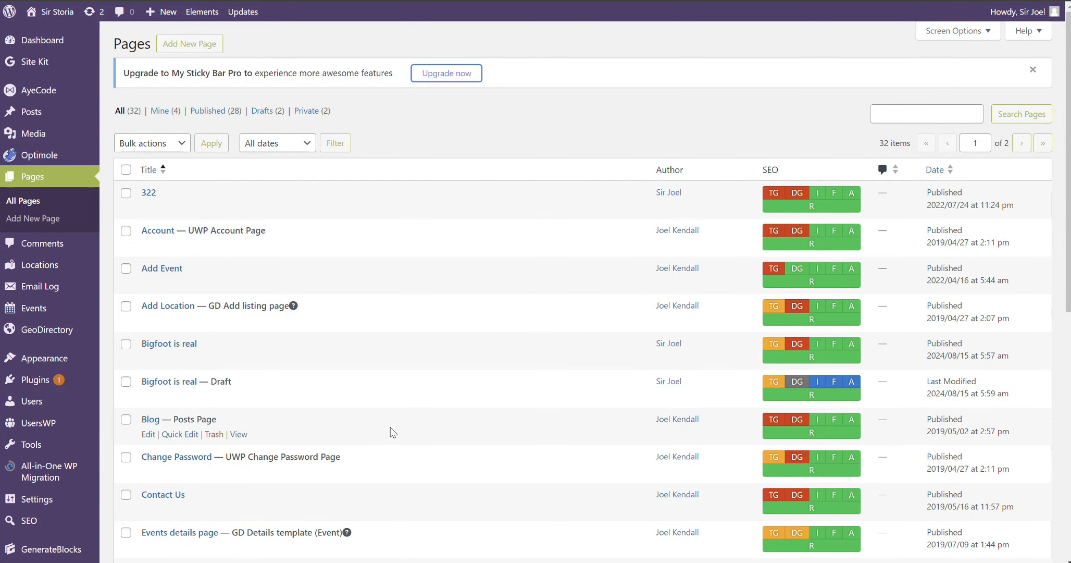
{"action": "left_click", "coordinate": [891, 119]}
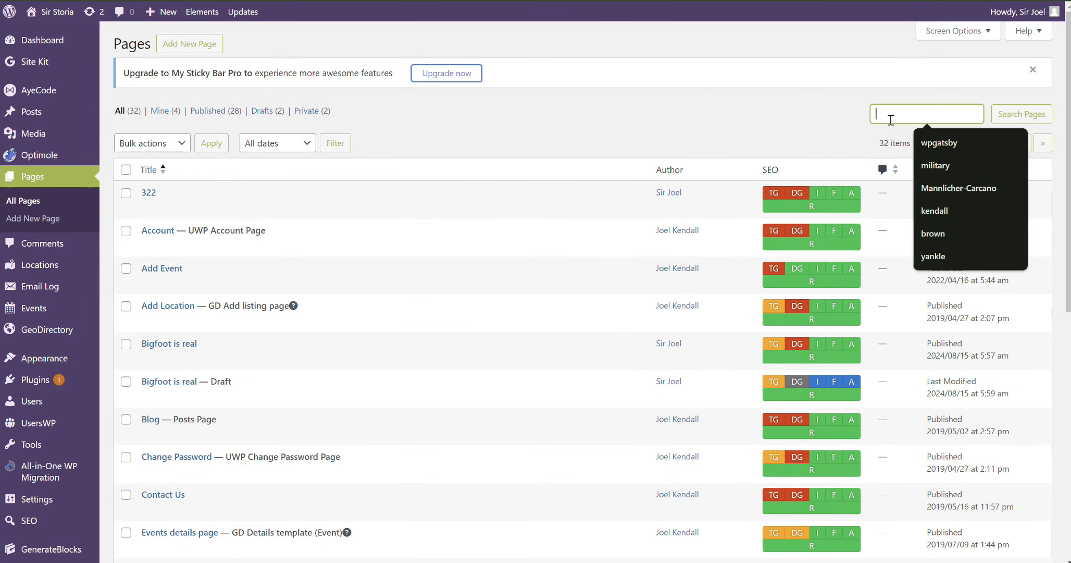
{"action": "type", "text": "bigfoot"}
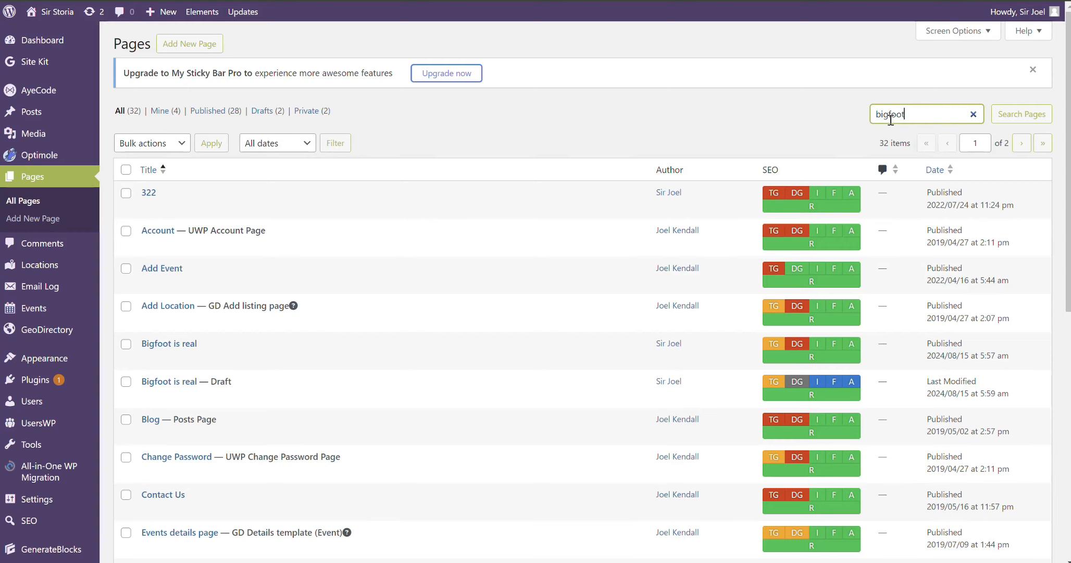
{"action": "key", "text": "Return"}
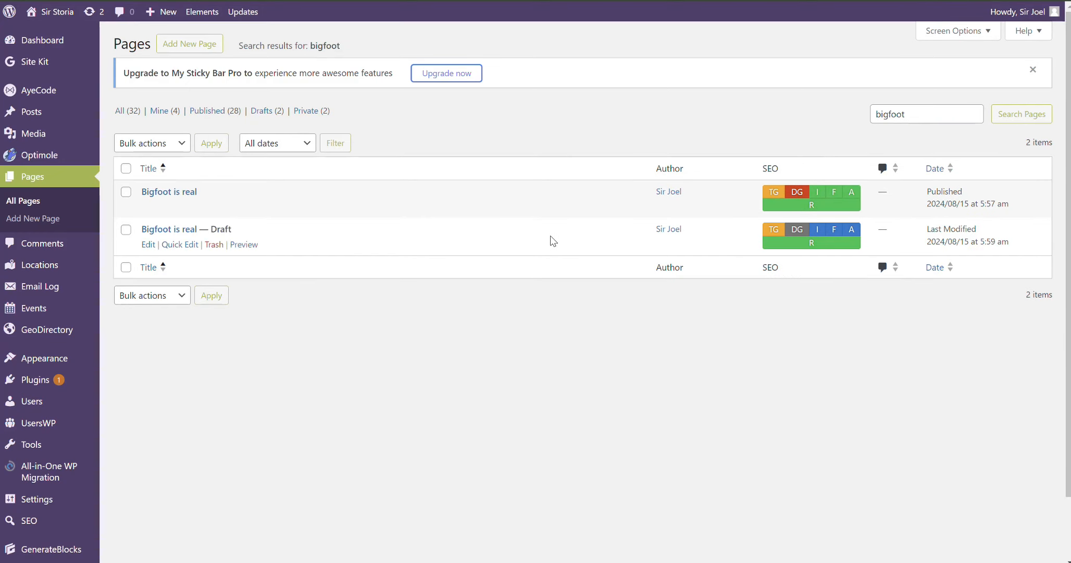
Open the draft "Bigfoot is real" page, paste the copied text into its body and publish it.
{"action": "left_click", "coordinate": [177, 233]}
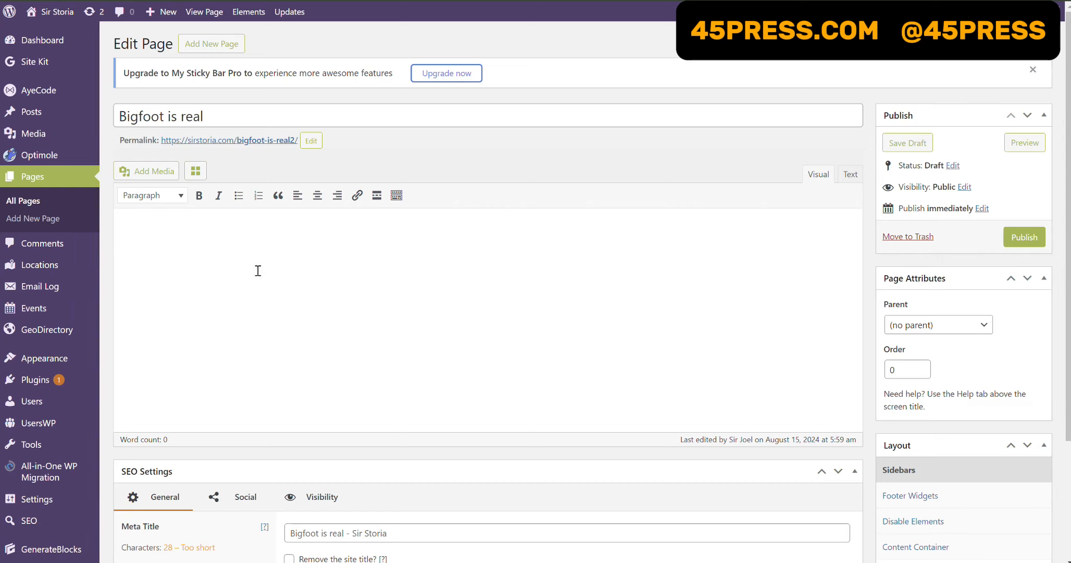
{"action": "key", "text": "ctrl+v"}
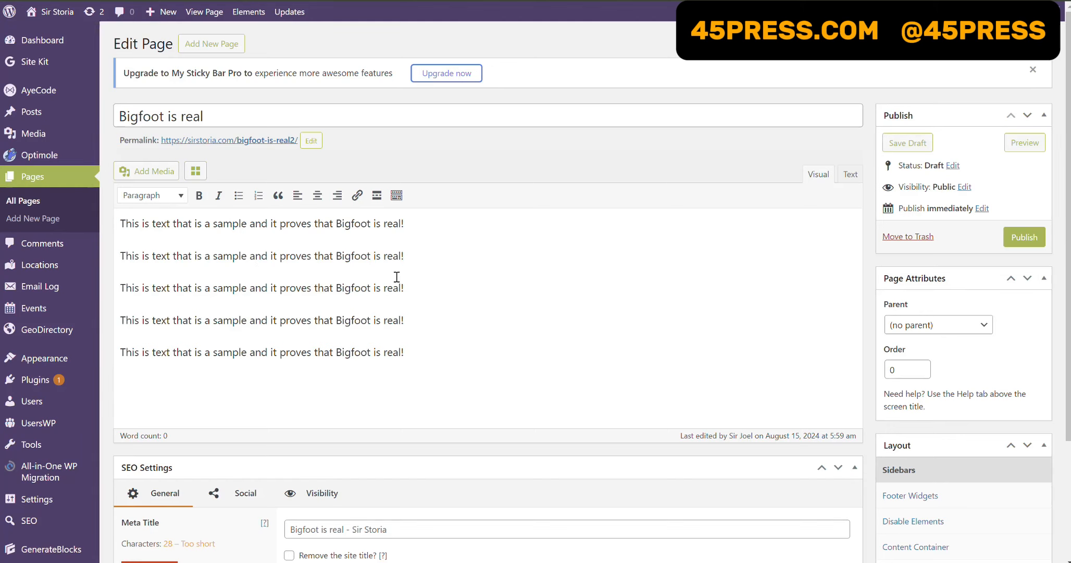
{"action": "left_click", "coordinate": [1024, 237]}
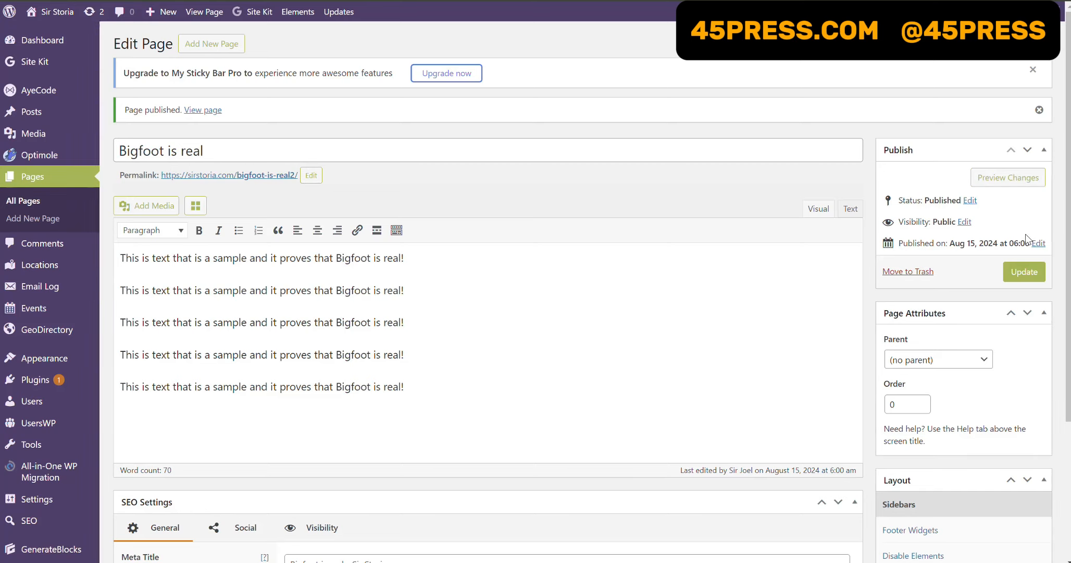
Change the newly published page's title to "Bigfoot is real2" and update the page.
{"action": "left_click", "coordinate": [280, 149]}
{"action": "type", "text": "2"}
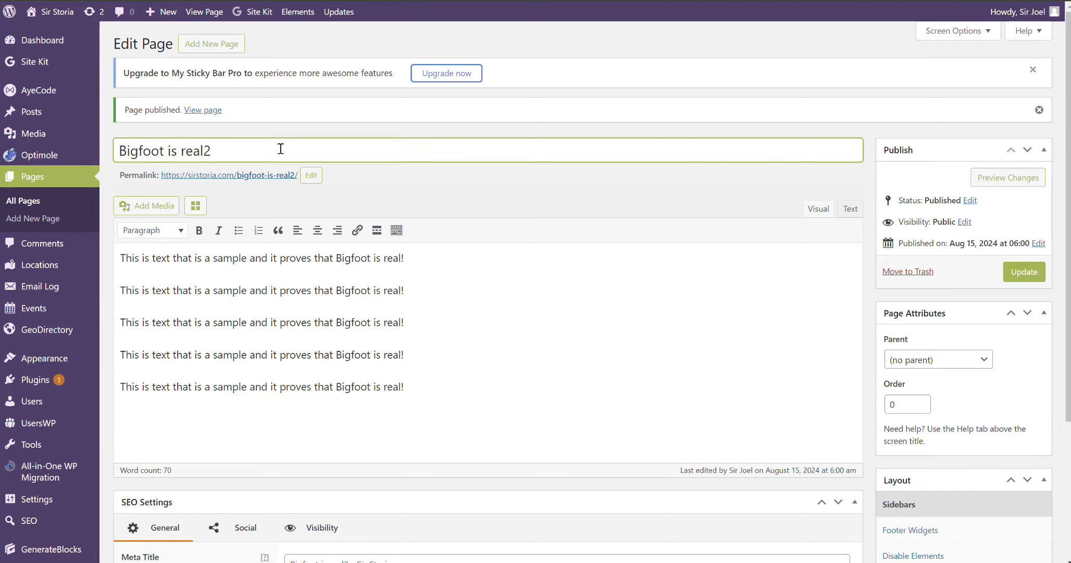
{"action": "left_click", "coordinate": [1024, 271]}
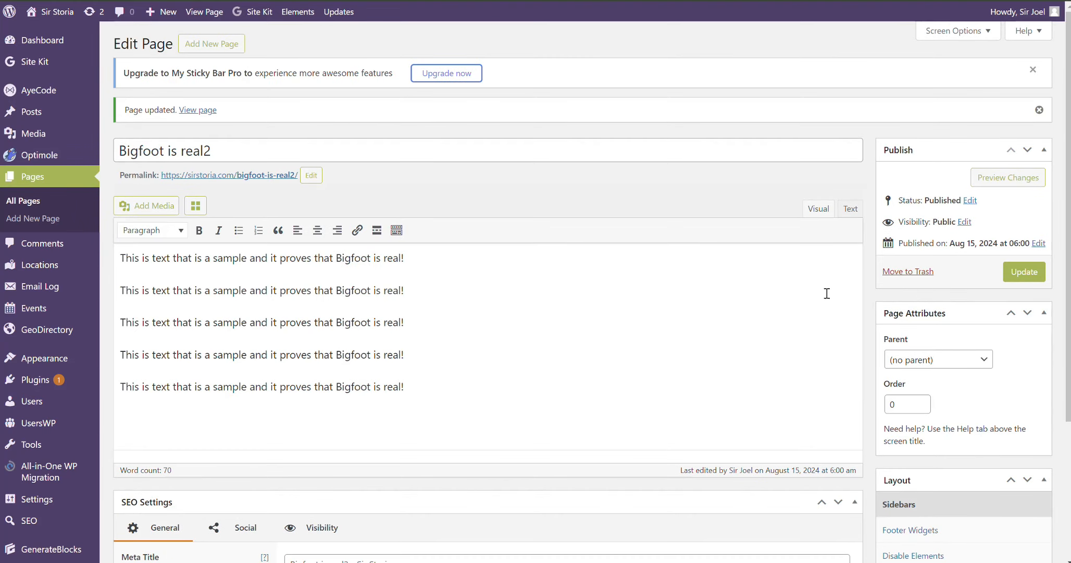
Go back to all pages and search for "bigfoot" again to list both sample pages.
{"action": "left_click", "coordinate": [28, 205]}
{"action": "left_click", "coordinate": [903, 115]}
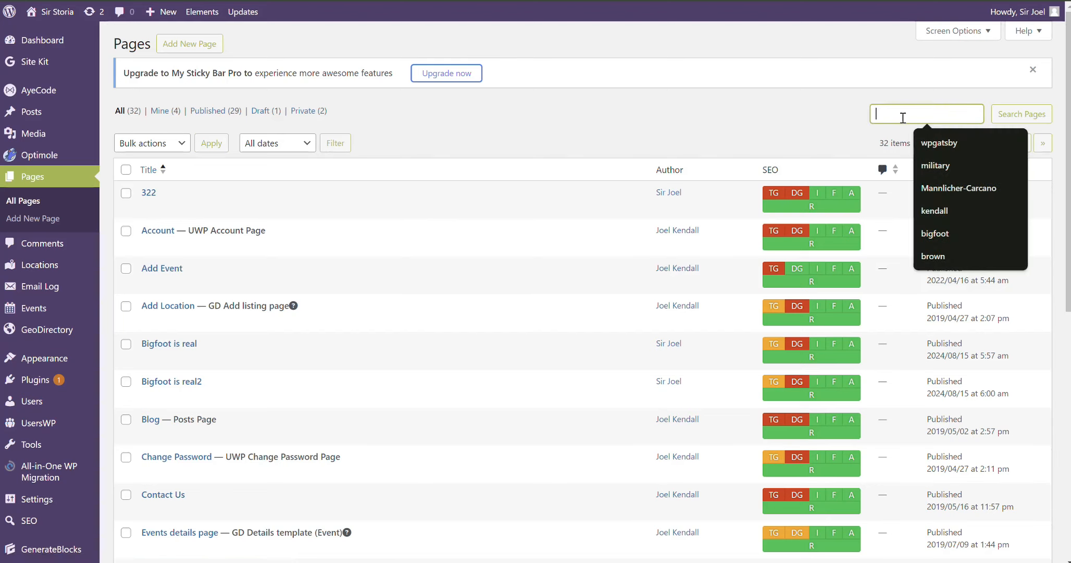
{"action": "type", "text": "bigfoot"}
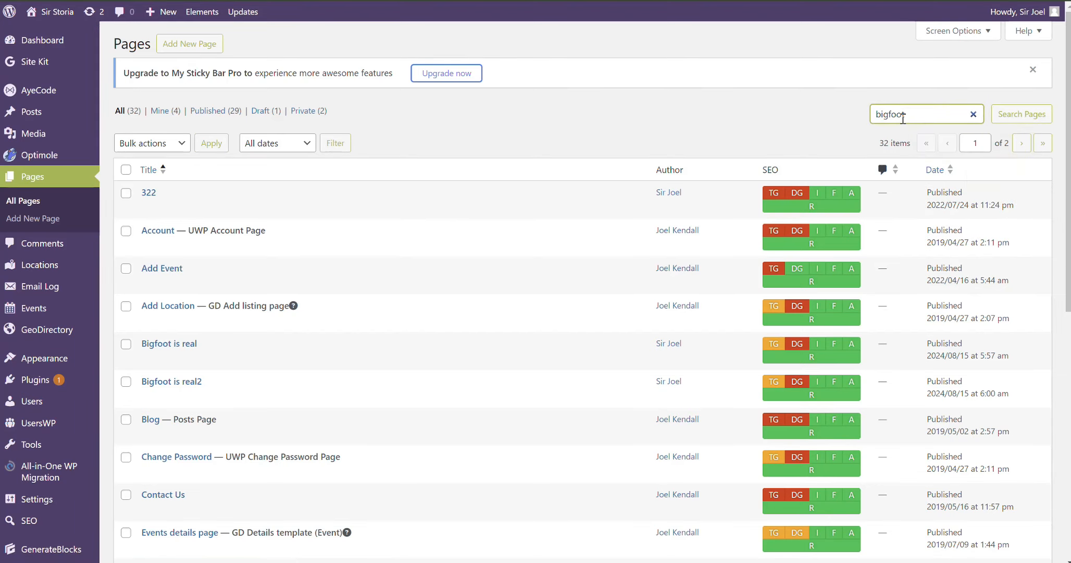
{"action": "left_click", "coordinate": [1008, 121]}
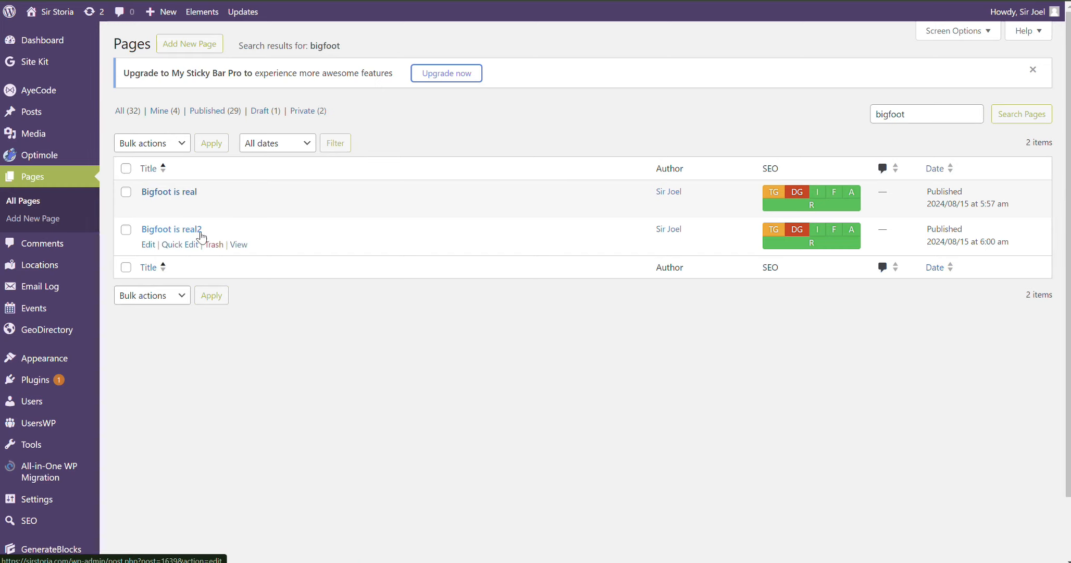
Check the slug of the "Bigfoot is real" page in Quick Edit and close it without saving.
{"action": "left_click", "coordinate": [180, 207]}
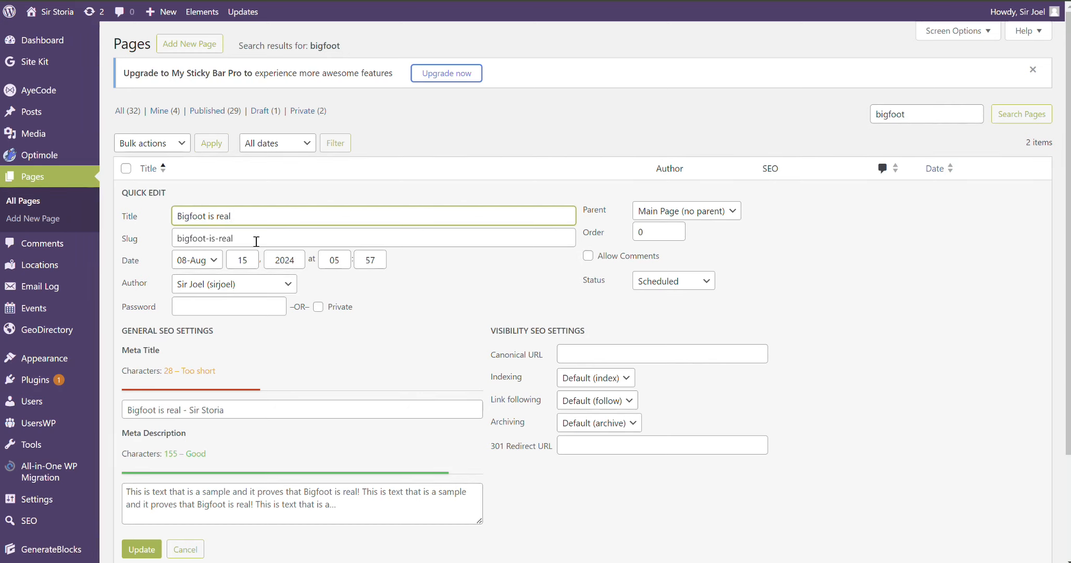
{"action": "left_click_drag", "start_coordinate": [256, 239], "coordinate": [176, 237]}
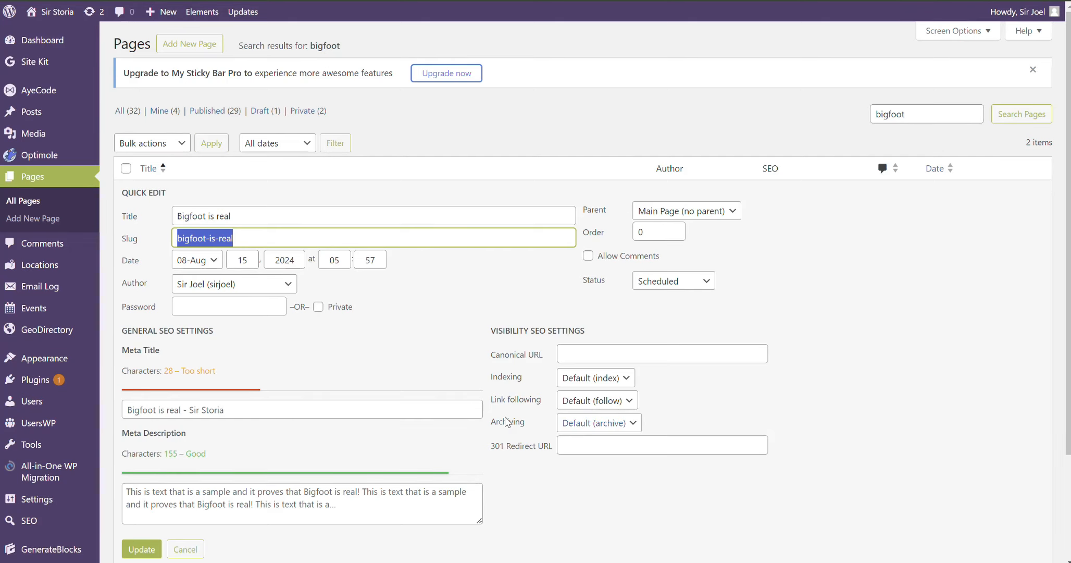
{"action": "scroll", "coordinate": [315, 318], "scroll_direction": "down", "scroll_amount": 3}
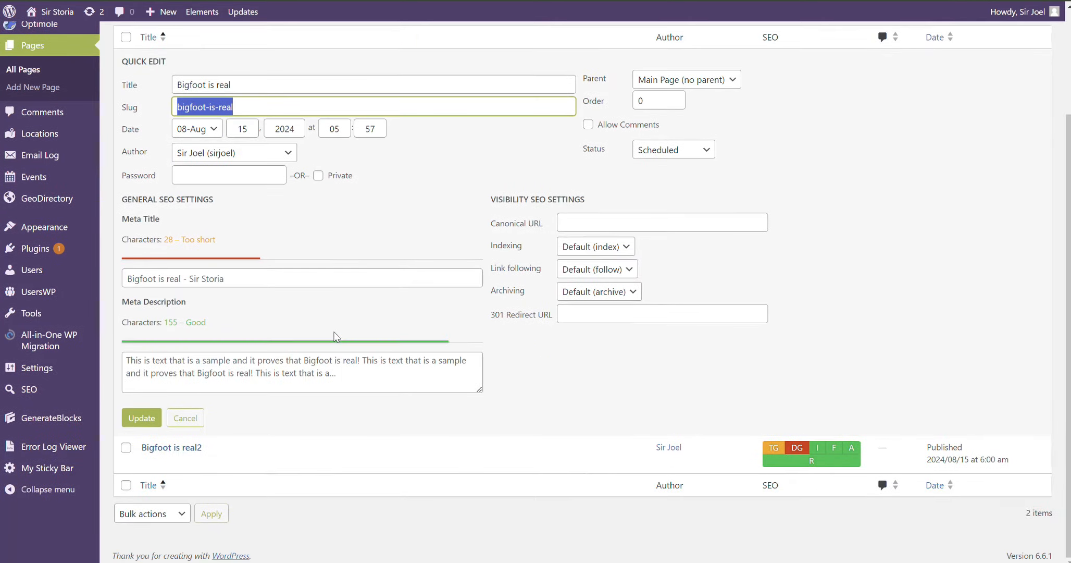
{"action": "left_click", "coordinate": [188, 421]}
Quick-edit the "Bigfoot is real2" page, set its slug to bigfoot-is-real and save the change.
{"action": "left_click", "coordinate": [176, 180]}
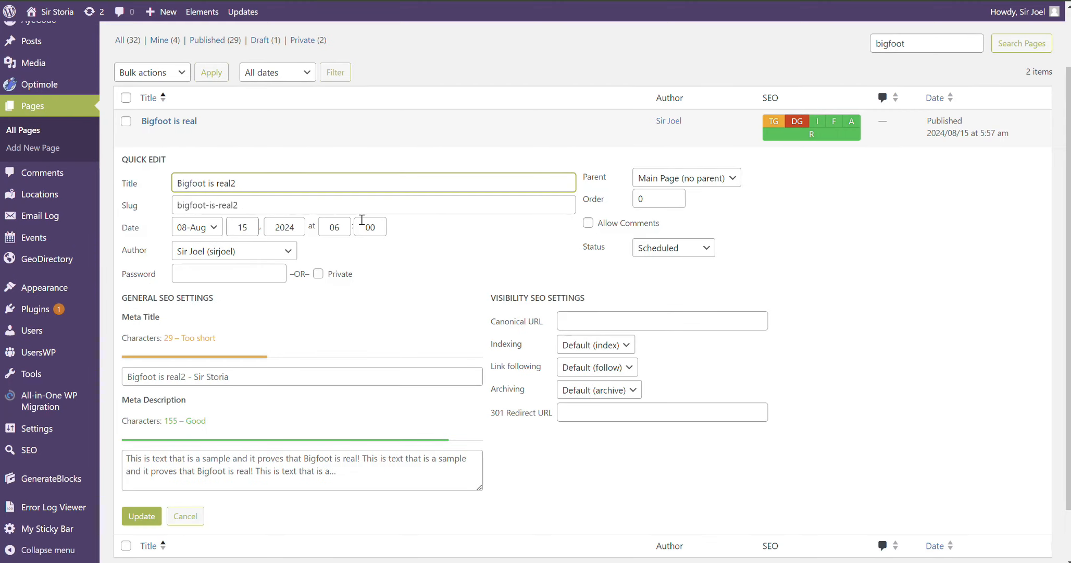
{"action": "left_click", "coordinate": [274, 204]}
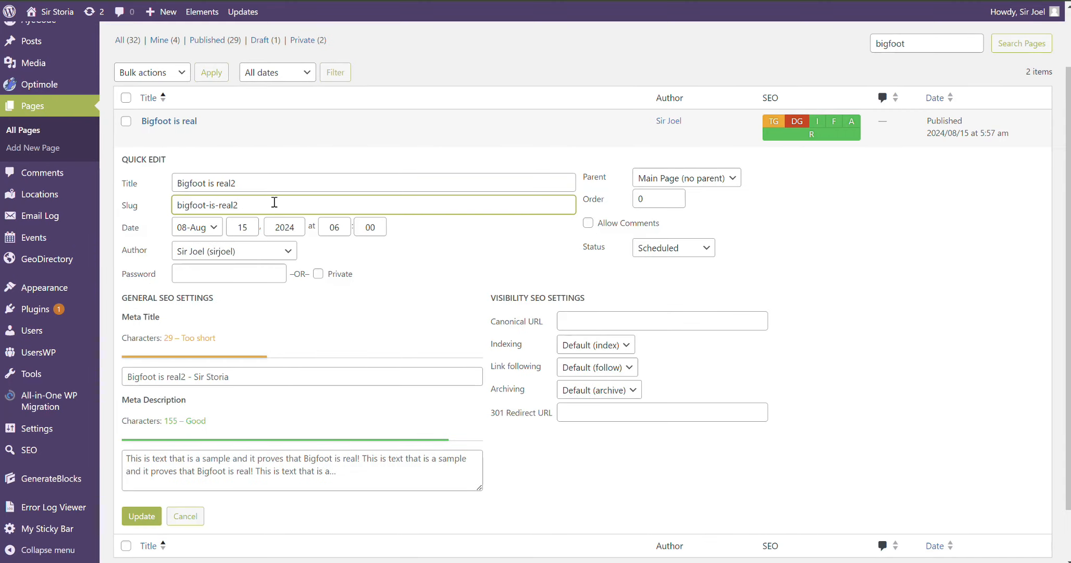
{"action": "key", "text": "BackSpace"}
{"action": "left_click", "coordinate": [146, 515]}
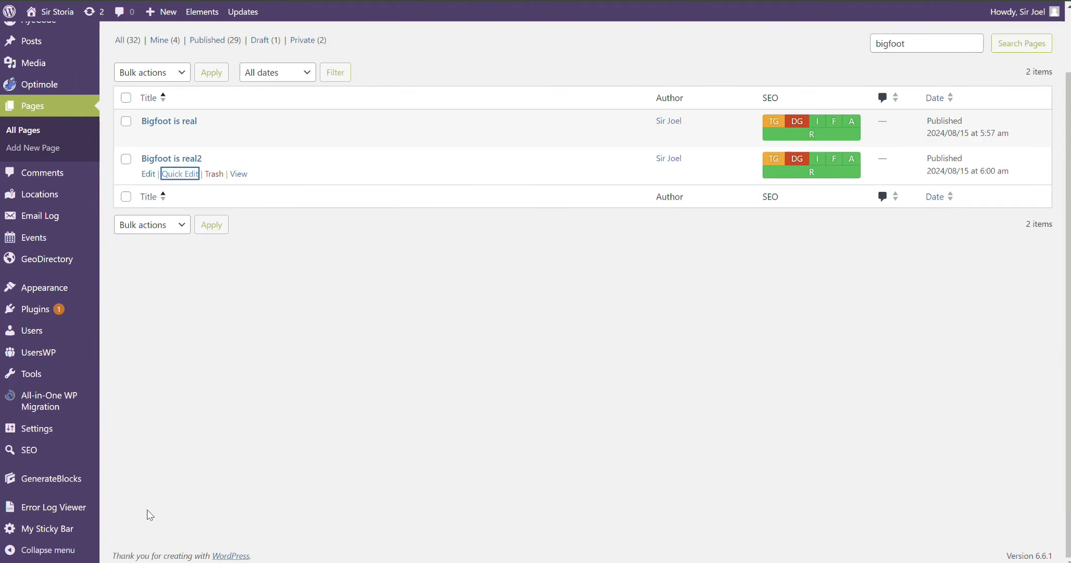
Compare the saved slugs of "Bigfoot is real2" and "Bigfoot is real" using Quick Edit.
{"action": "left_click", "coordinate": [180, 173]}
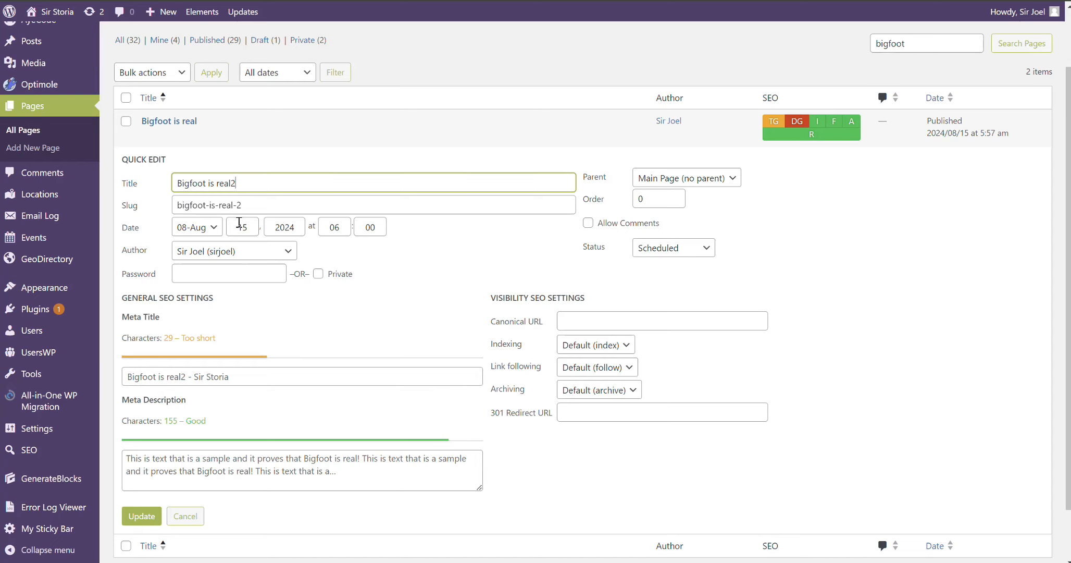
{"action": "left_click", "coordinate": [142, 516]}
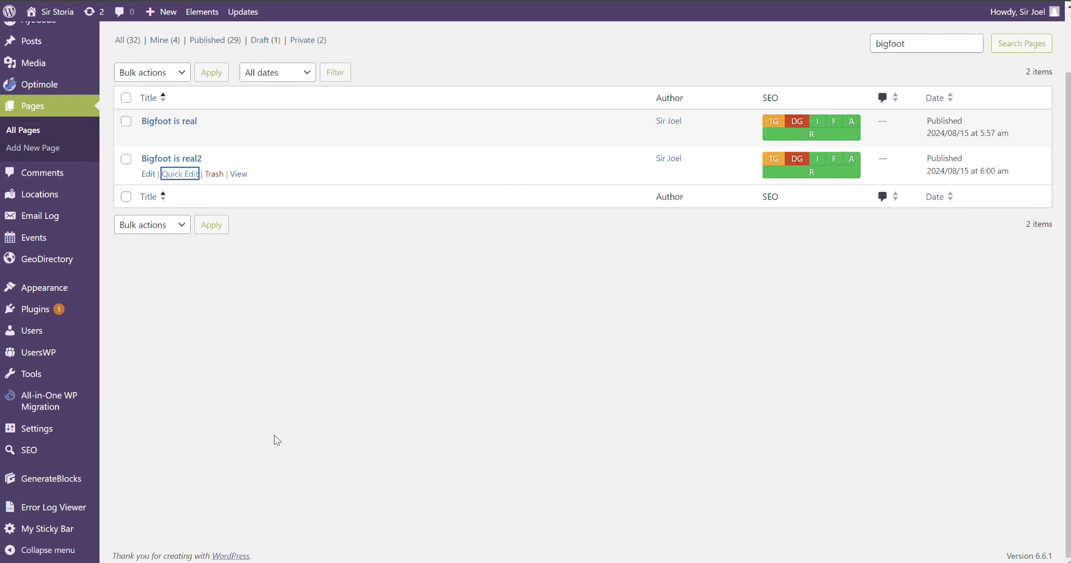
{"action": "left_click", "coordinate": [180, 136]}
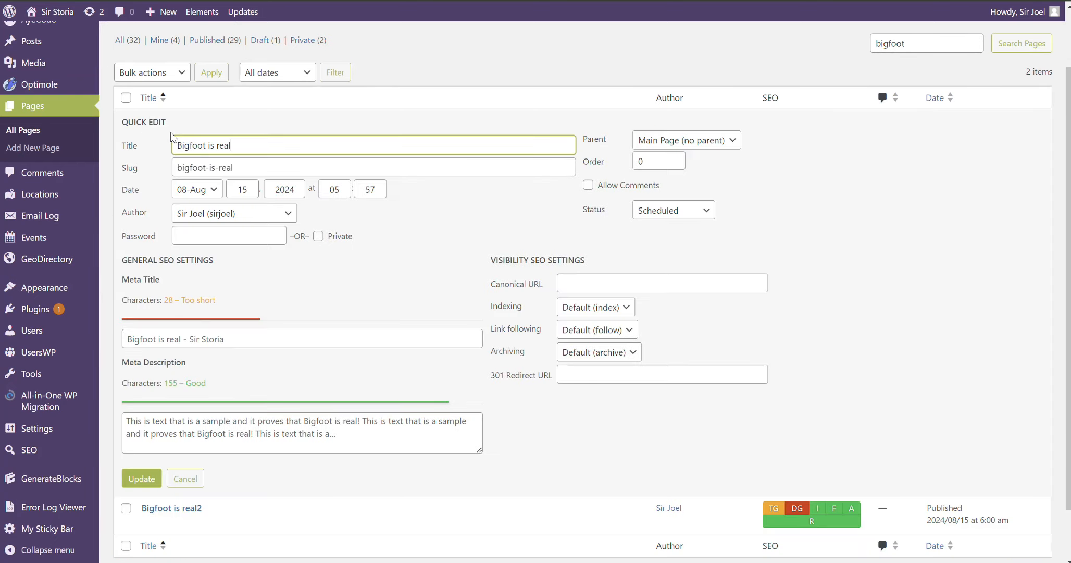
{"action": "left_click", "coordinate": [186, 479]}
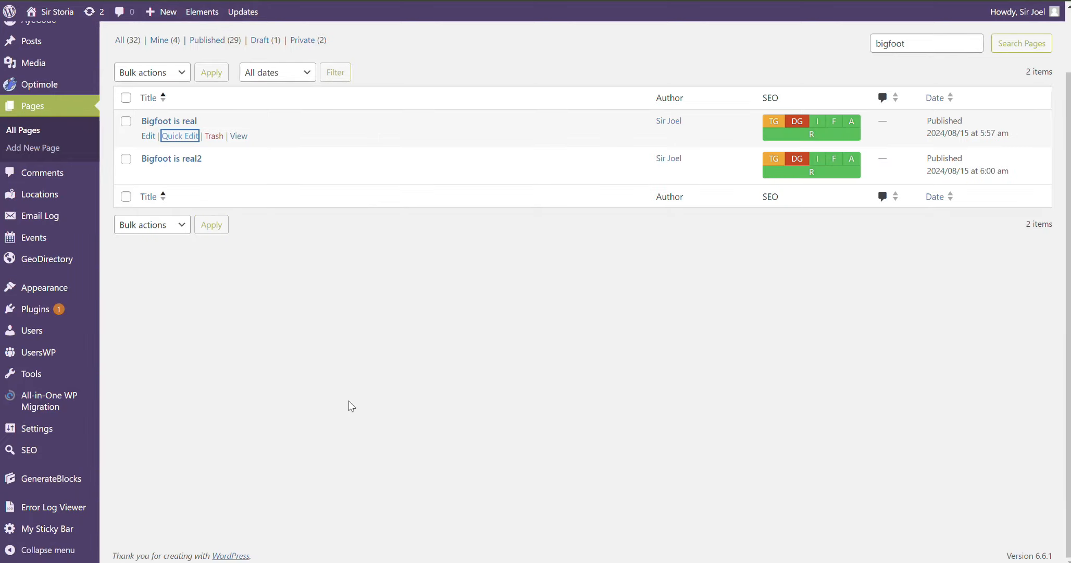
{"action": "left_click", "coordinate": [418, 334]}
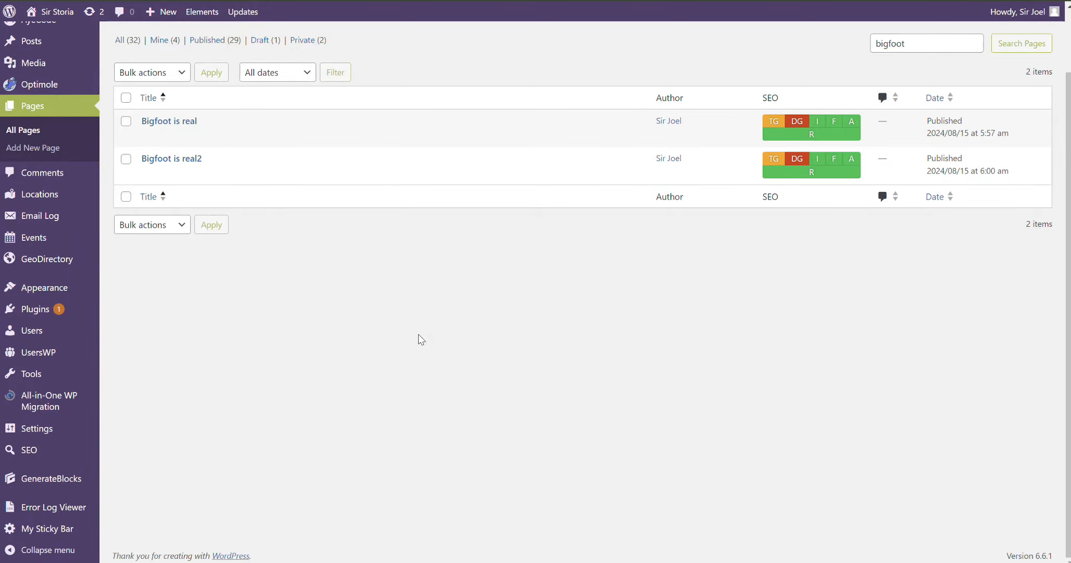
Open the editors of "Bigfoot is real" and "Bigfoot is real2" in separate new tabs.
{"action": "right_click", "coordinate": [188, 123]}
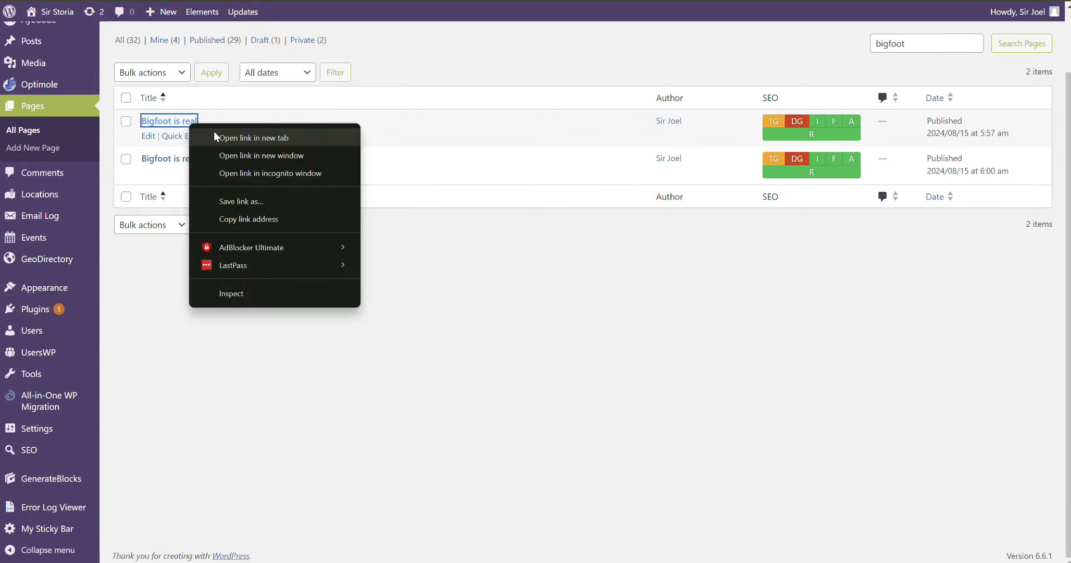
{"action": "left_click", "coordinate": [215, 136]}
{"action": "right_click", "coordinate": [186, 157]}
{"action": "left_click", "coordinate": [214, 171]}
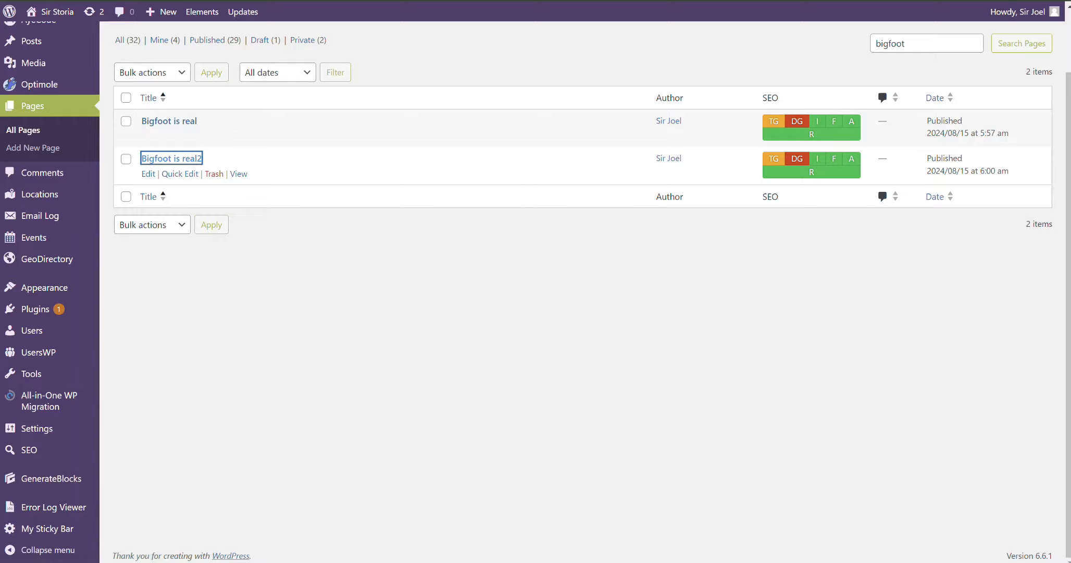
View the live versions of "Bigfoot is real" and "Bigfoot is real2" through the permalinks in their editors.
{"action": "left_click", "coordinate": [609, 1]}
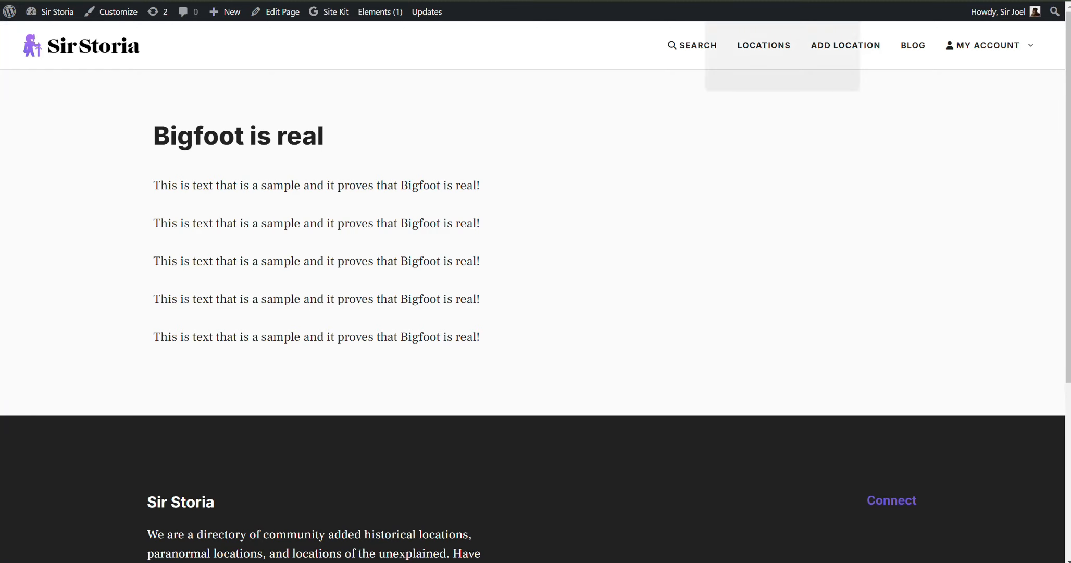
{"action": "left_click", "coordinate": [615, 1]}
{"action": "left_click", "coordinate": [270, 140]}
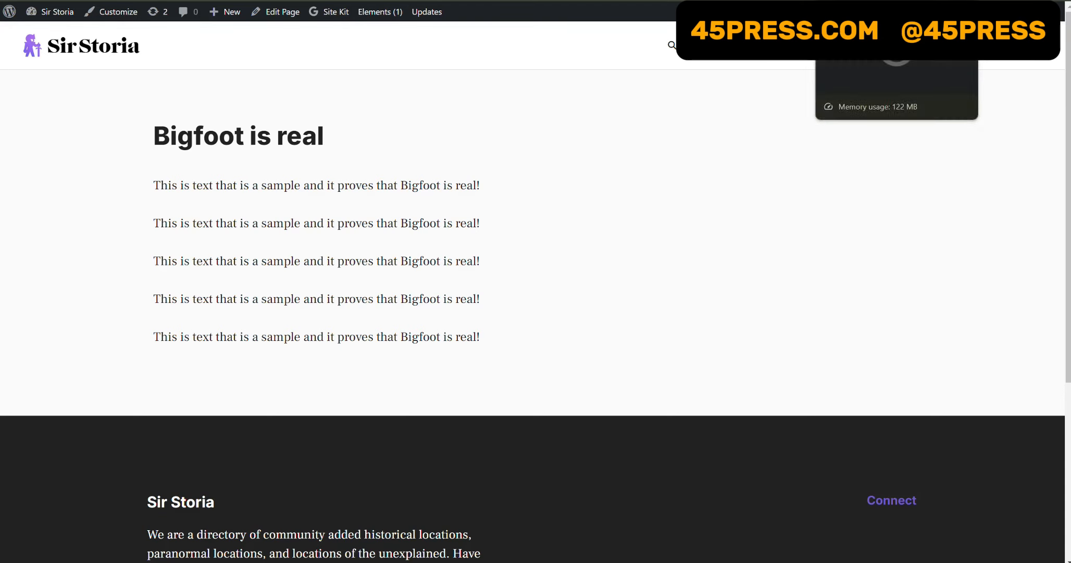
{"action": "left_click", "coordinate": [722, 1]}
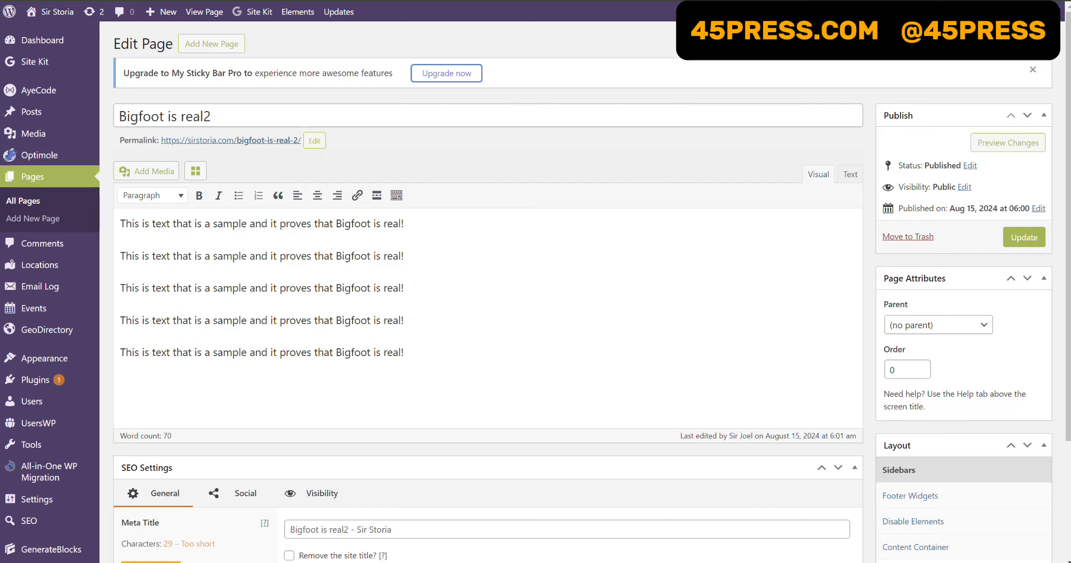
{"action": "left_click", "coordinate": [268, 140]}
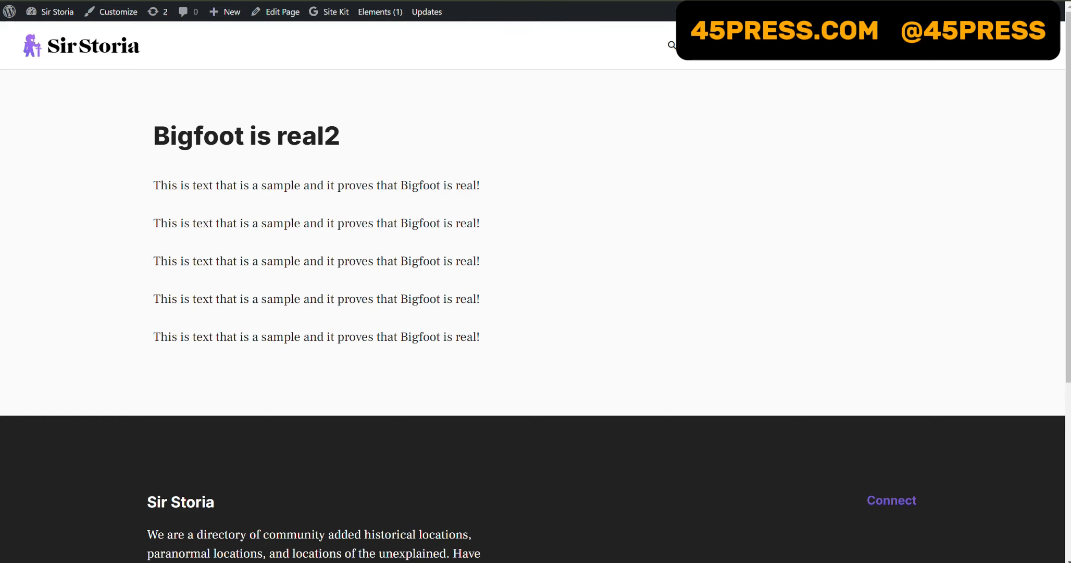
Compare the live "Bigfoot is real2" and "Bigfoot is real" pages, and return to the filtered admin page list.
{"action": "key", "text": "ctrl+Tab"}
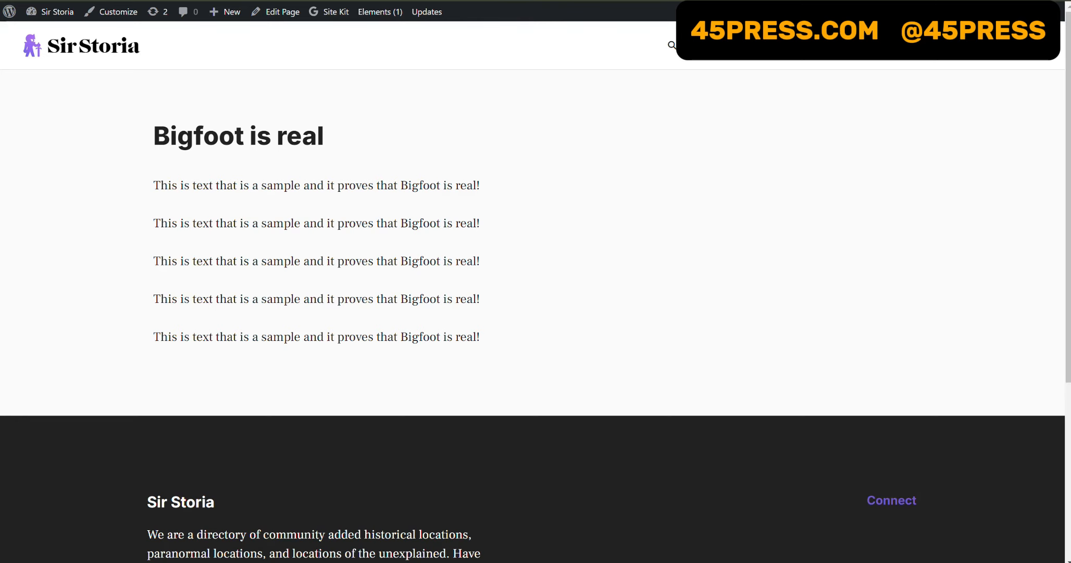
{"action": "key", "text": "ctrl+Tab"}
{"action": "left_click", "coordinate": [306, 361]}
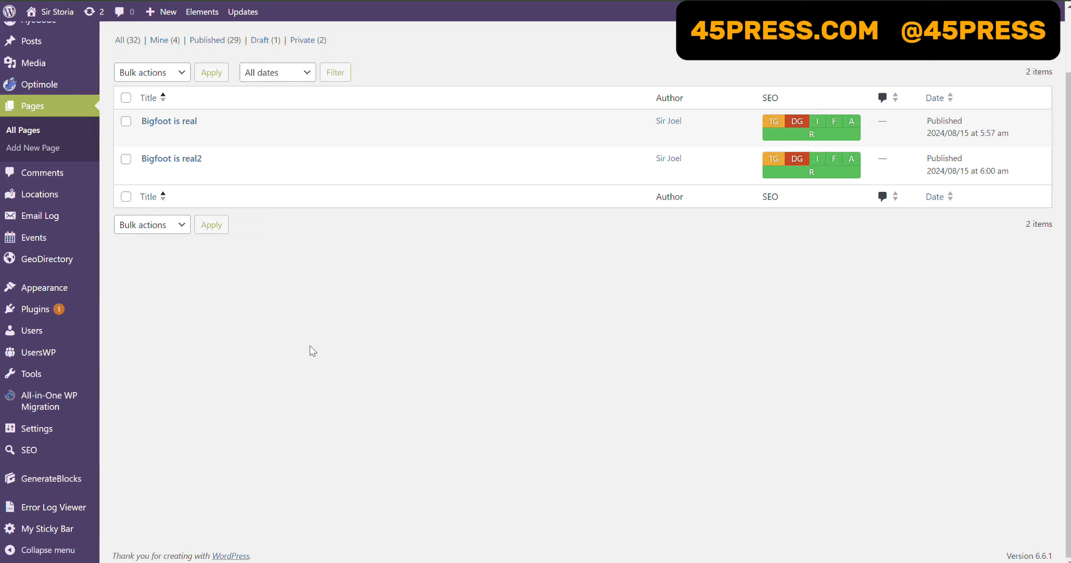
Search the plugin directory for "duplicate page", and install and activate the Duplicate Page plugin by mndpsingh287.
{"action": "mouse_move", "coordinate": [47, 311]}
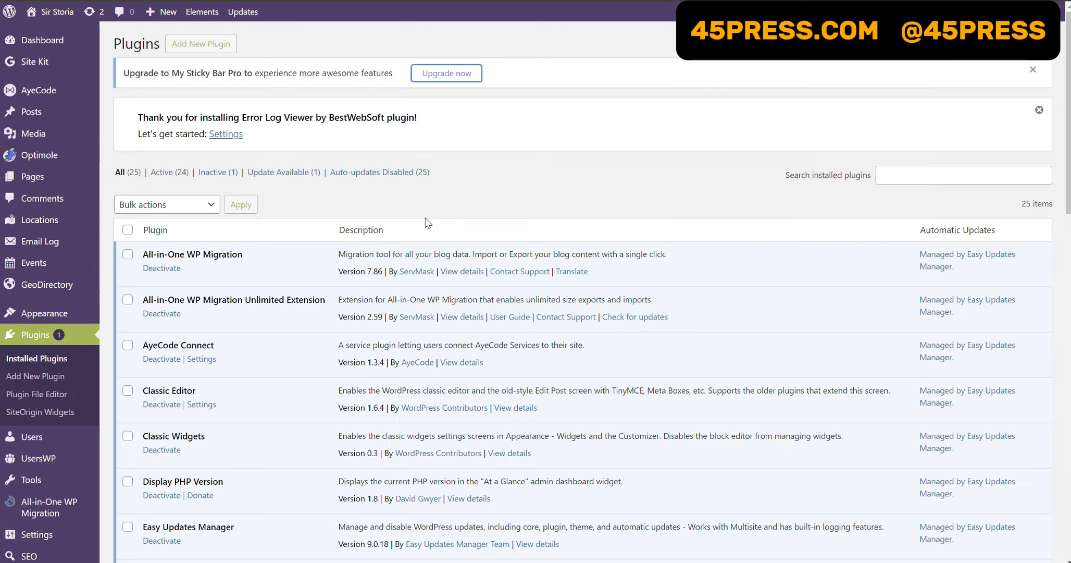
{"action": "left_click", "coordinate": [201, 45]}
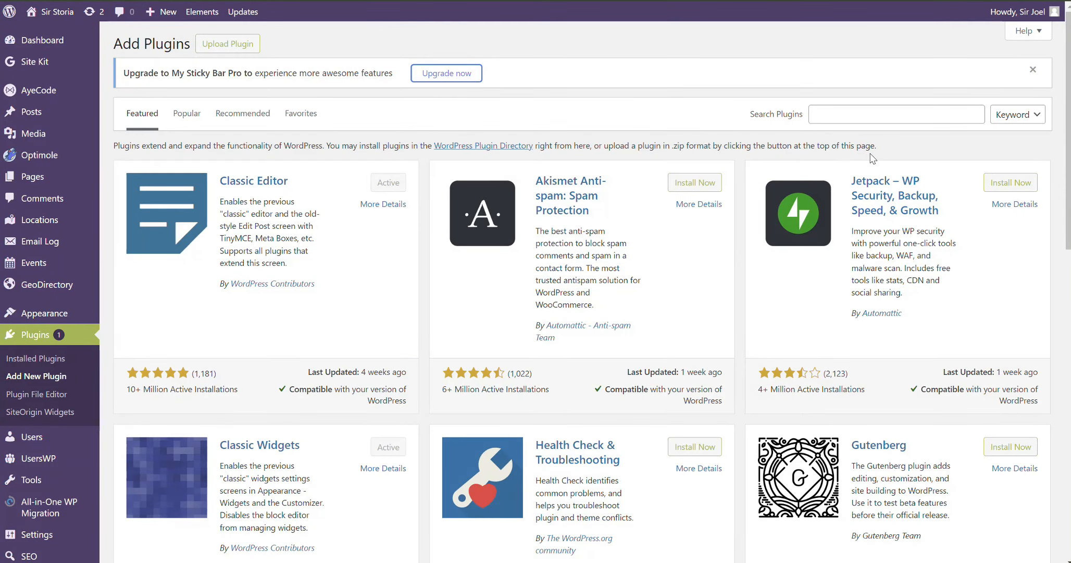
{"action": "left_click", "coordinate": [850, 119]}
{"action": "type", "text": "d"}
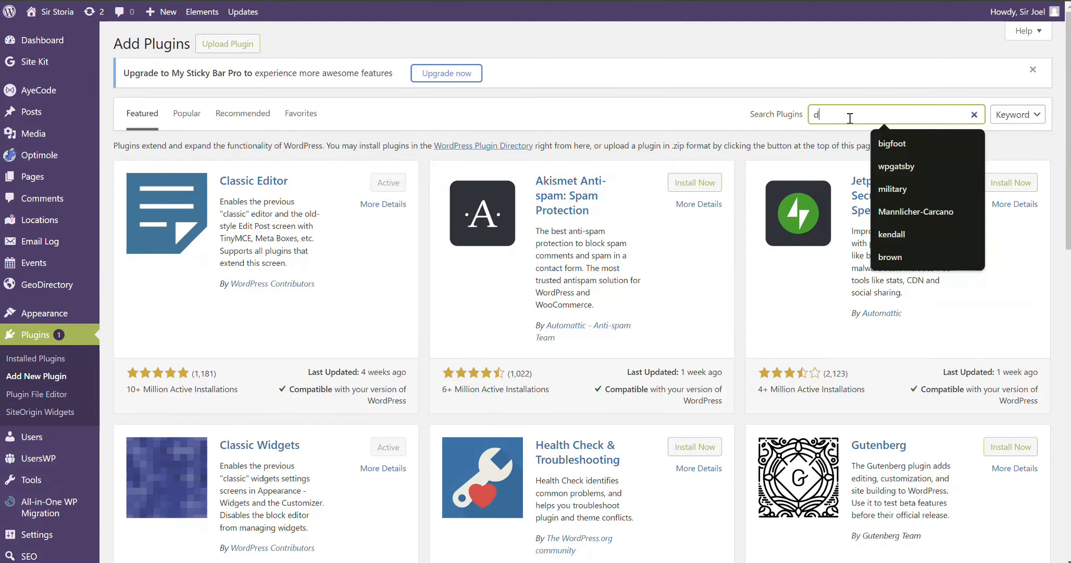
{"action": "type", "text": "uplicate"}
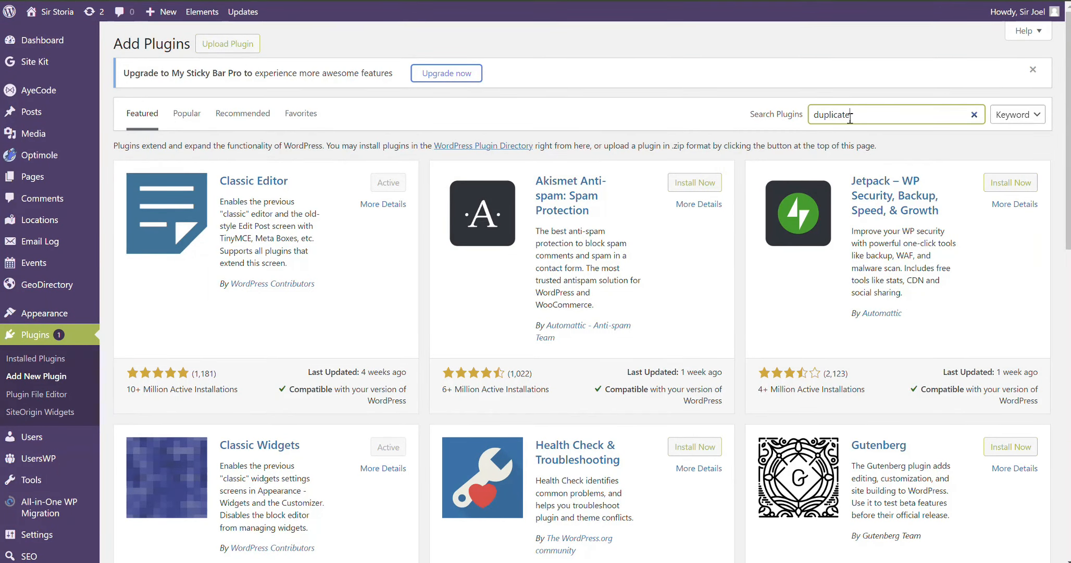
{"action": "type", "text": " page"}
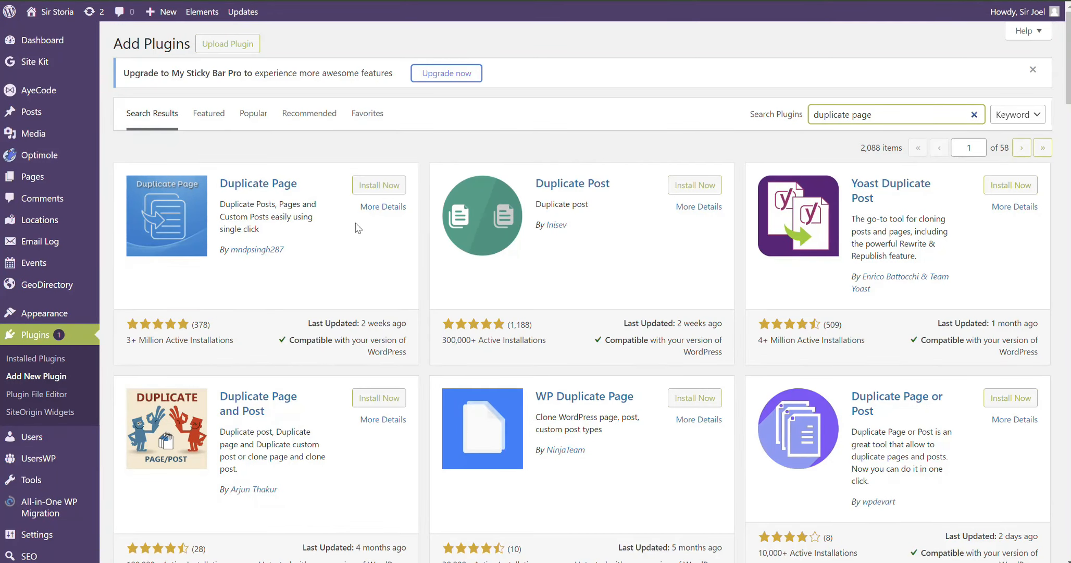
{"action": "left_click", "coordinate": [378, 192]}
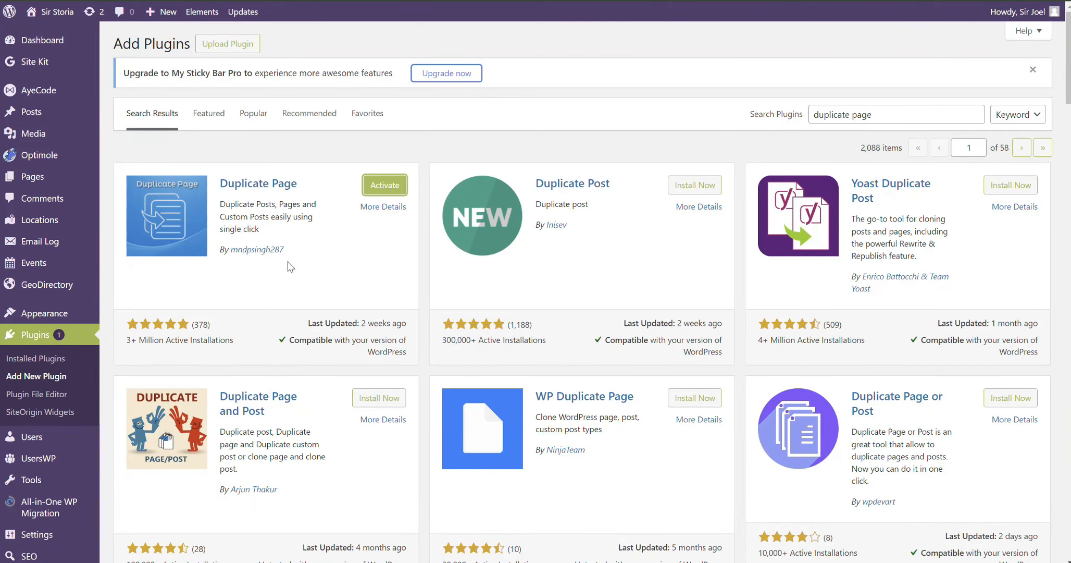
{"action": "left_click", "coordinate": [385, 185]}
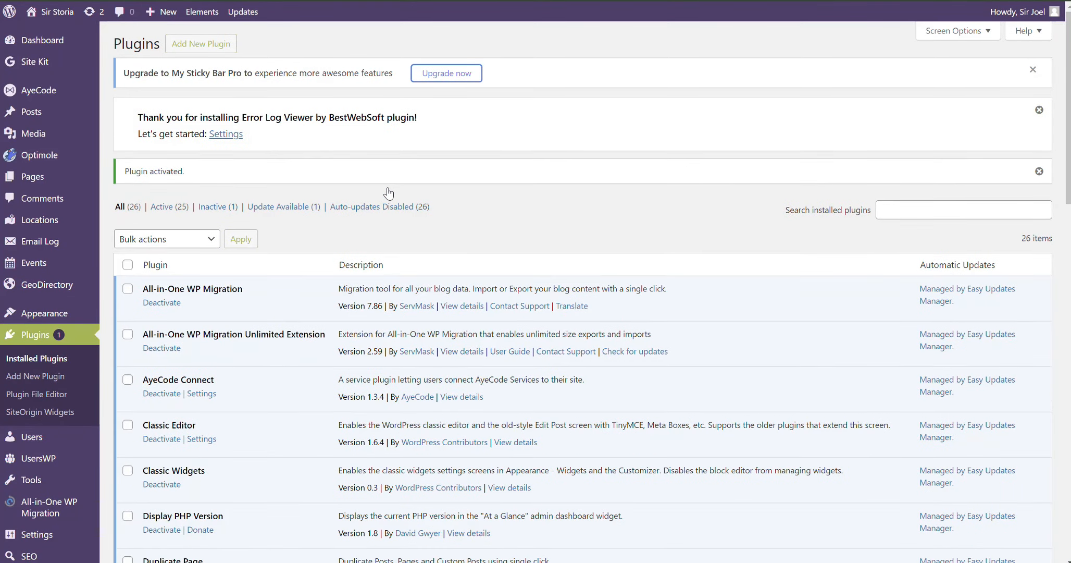
Search the site's pages for "bigfoot" and duplicate the "Bigfoot is real2" page.
{"action": "left_click", "coordinate": [31, 179]}
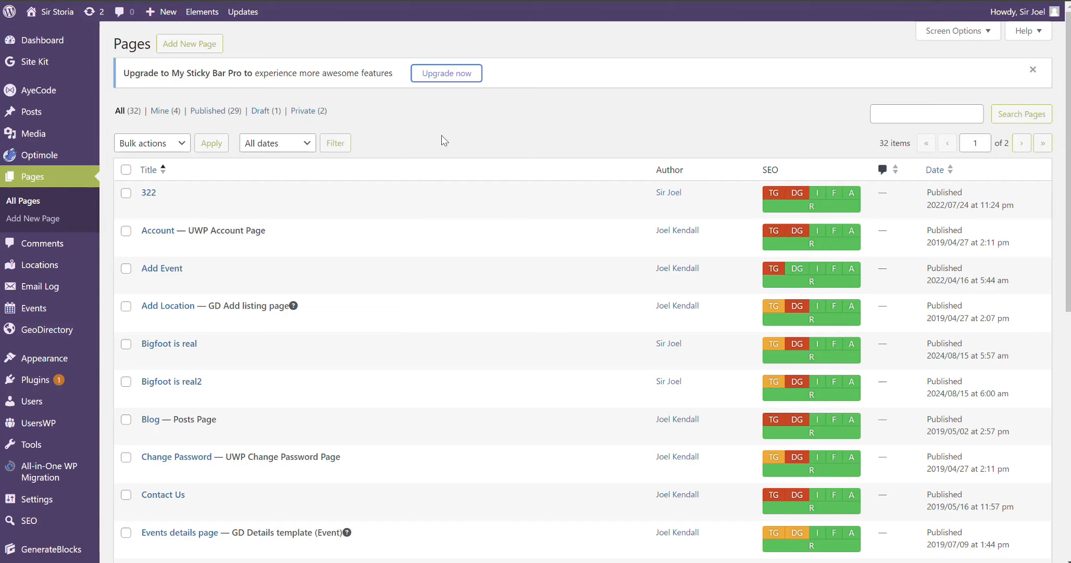
{"action": "left_click", "coordinate": [911, 115]}
{"action": "left_click", "coordinate": [910, 115]}
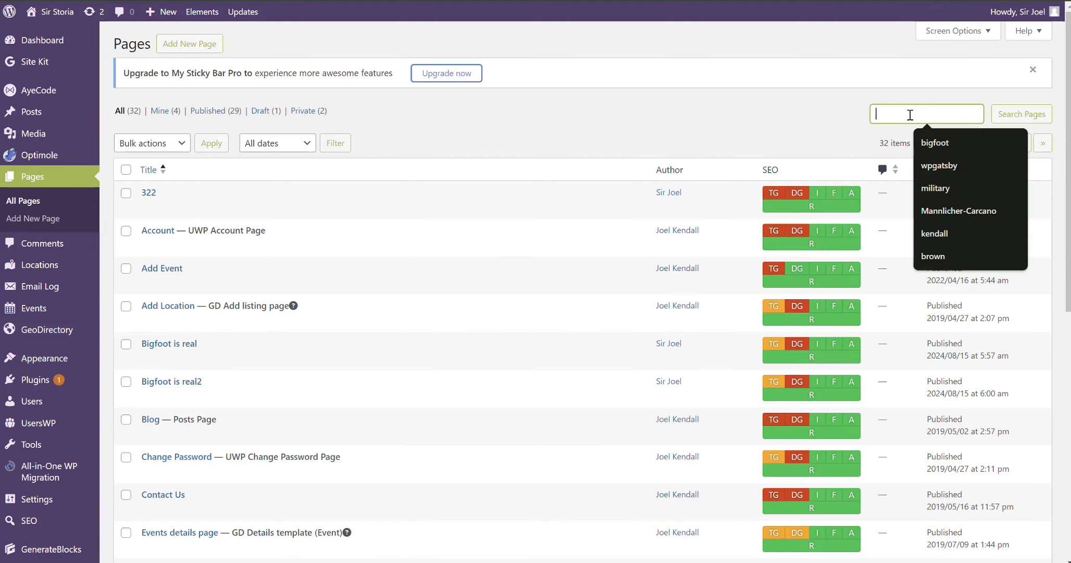
{"action": "type", "text": "bigfoot"}
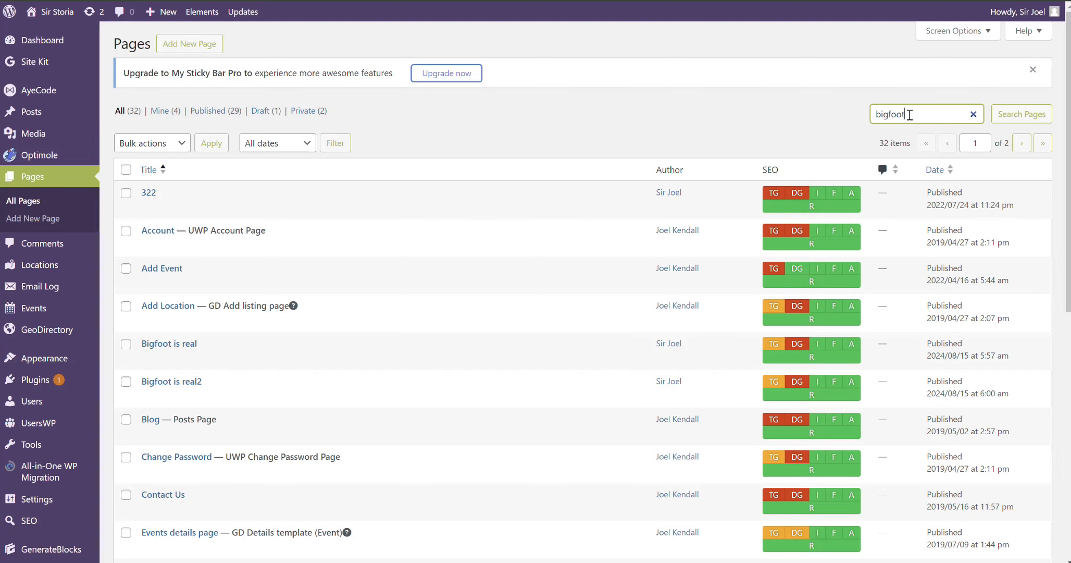
{"action": "left_click", "coordinate": [1024, 120]}
{"action": "mouse_move", "coordinate": [526, 199]}
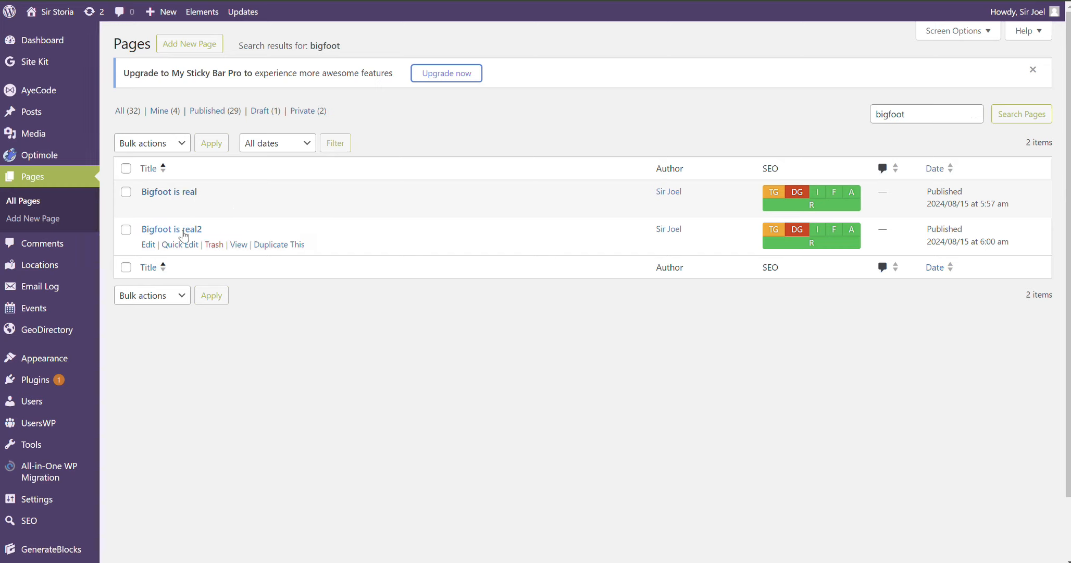
{"action": "mouse_move", "coordinate": [169, 249]}
{"action": "left_click", "coordinate": [283, 245]}
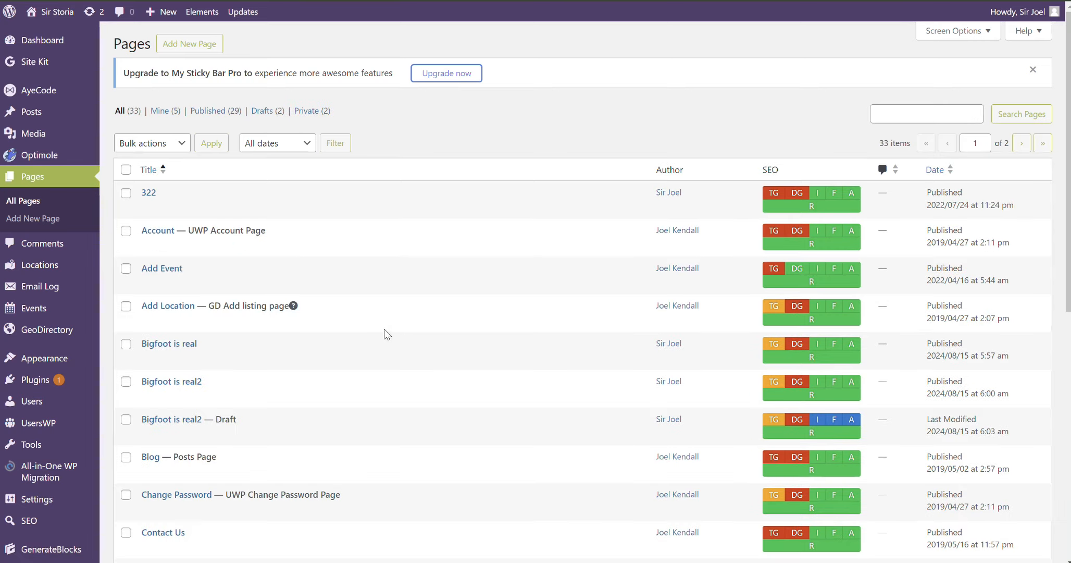
Search the pages for "bigfoot" again and open the draft copy of "Bigfoot is real2" for editing.
{"action": "left_click", "coordinate": [915, 114]}
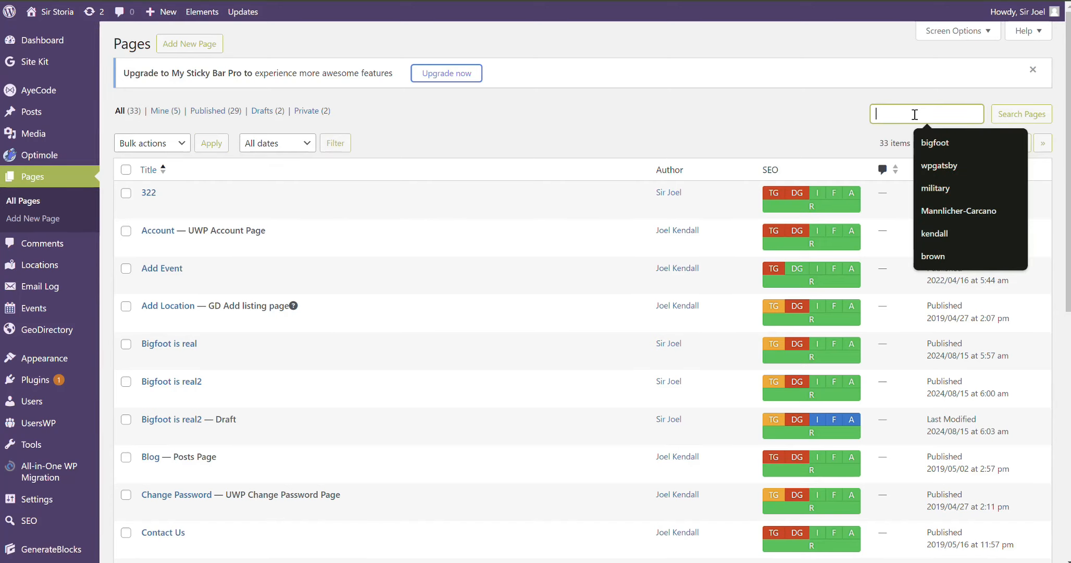
{"action": "type", "text": "bigfoot"}
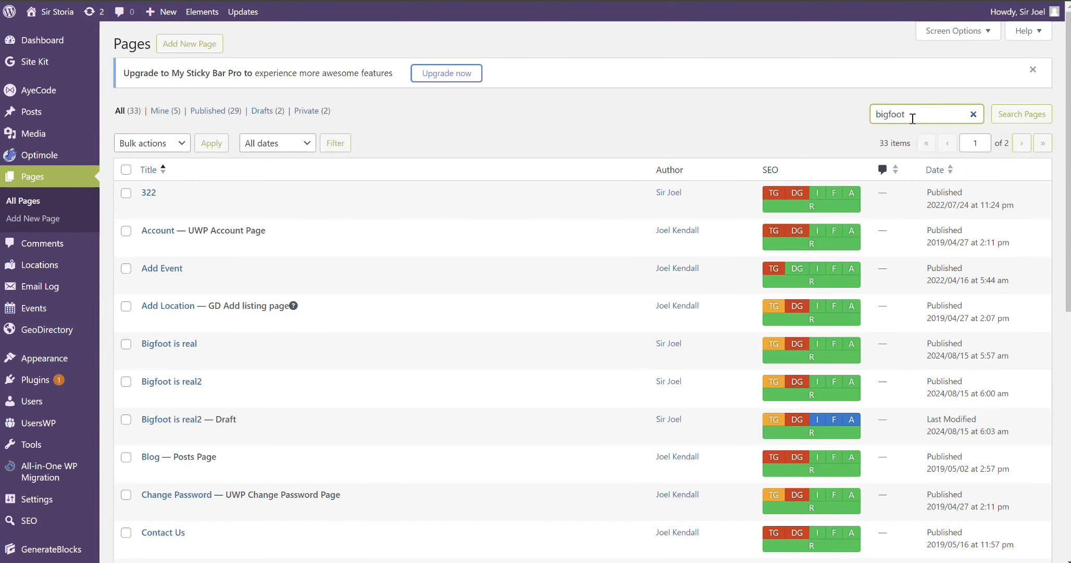
{"action": "left_click", "coordinate": [1021, 114]}
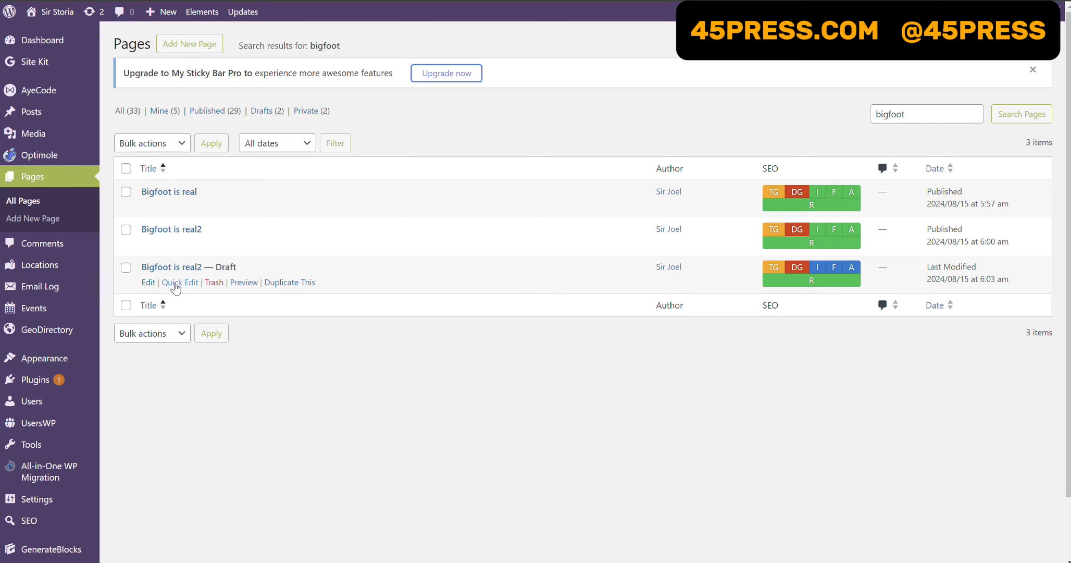
{"action": "left_click", "coordinate": [149, 286]}
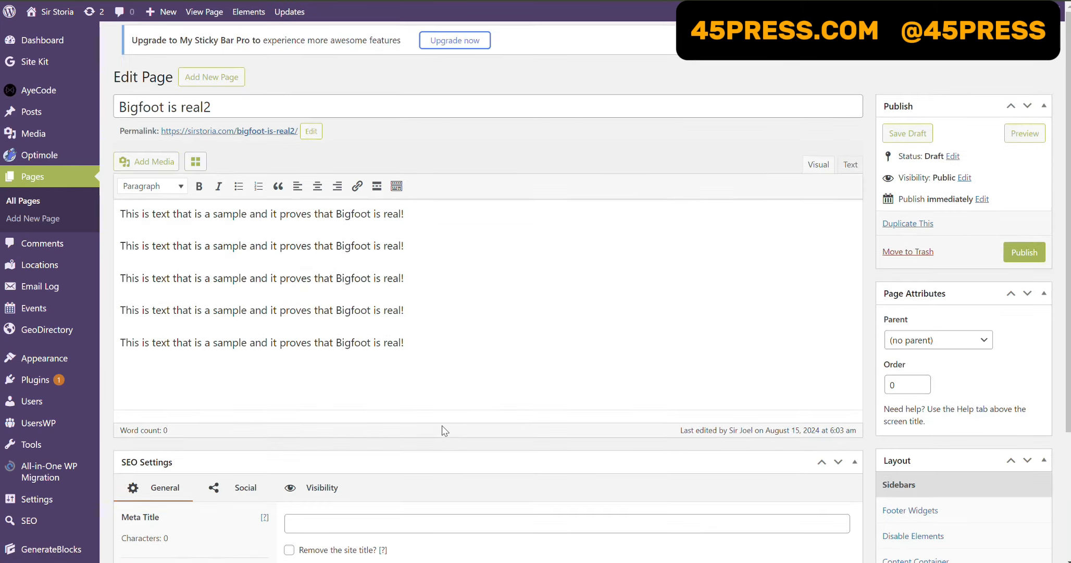
Select all five sample-text paragraphs in the body of the draft "Bigfoot is real2" copy.
{"action": "left_click", "coordinate": [436, 381]}
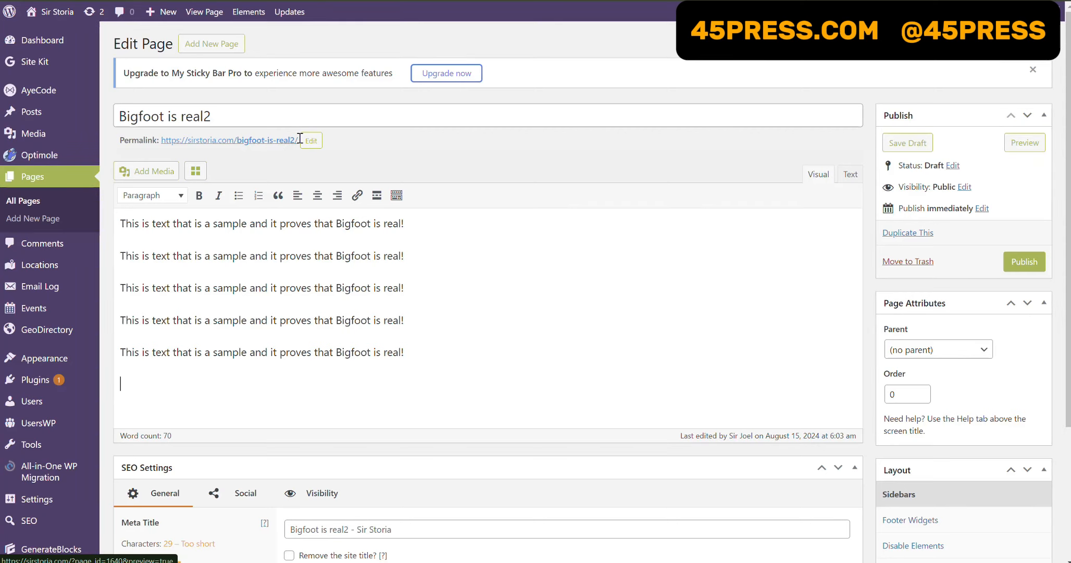
{"action": "left_click_drag", "start_coordinate": [466, 395], "coordinate": [120, 221]}
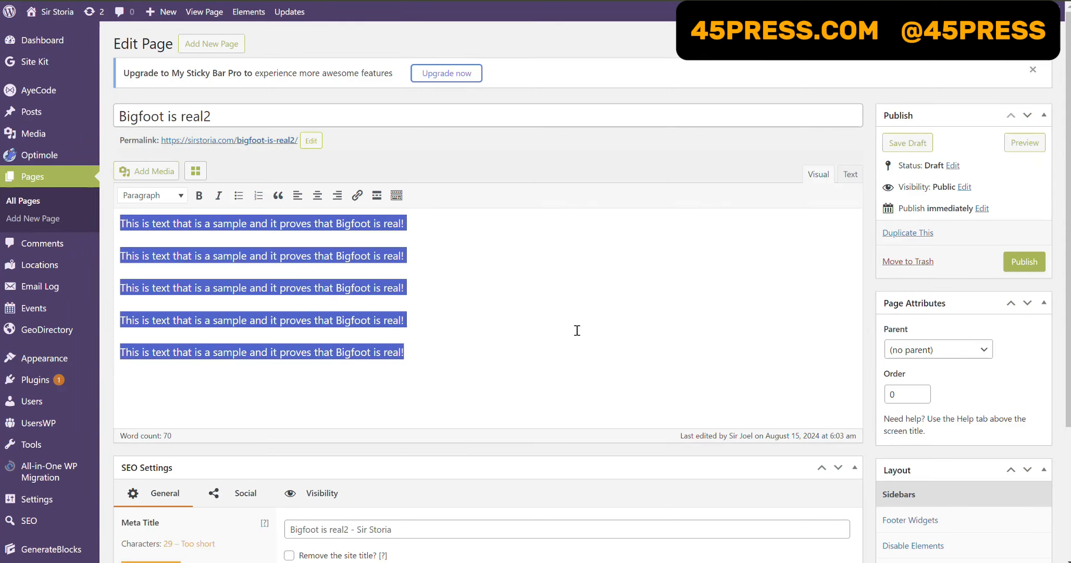